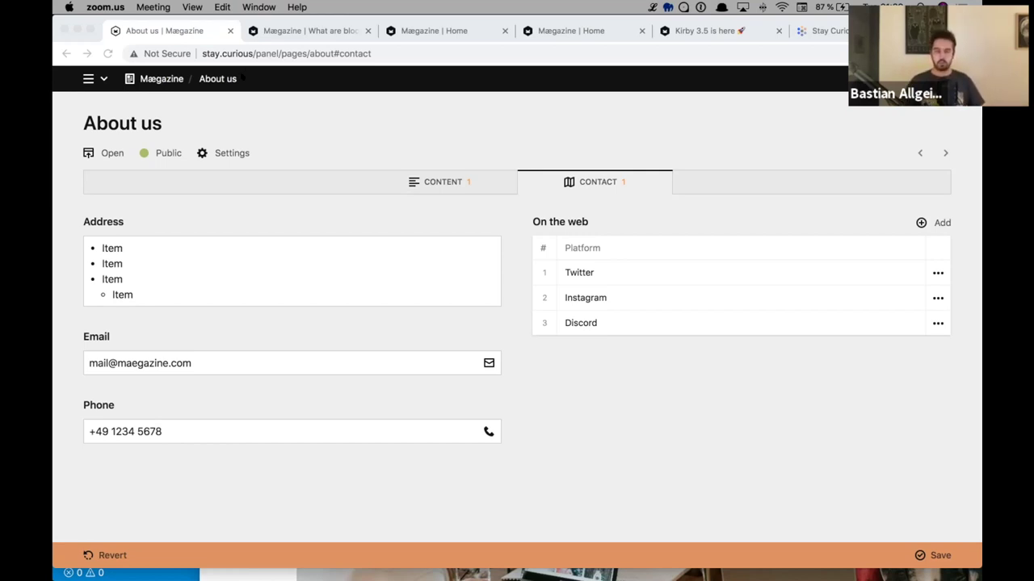
# - Log out from the panel's main menu beside the site name
pyautogui.click(241, 74)
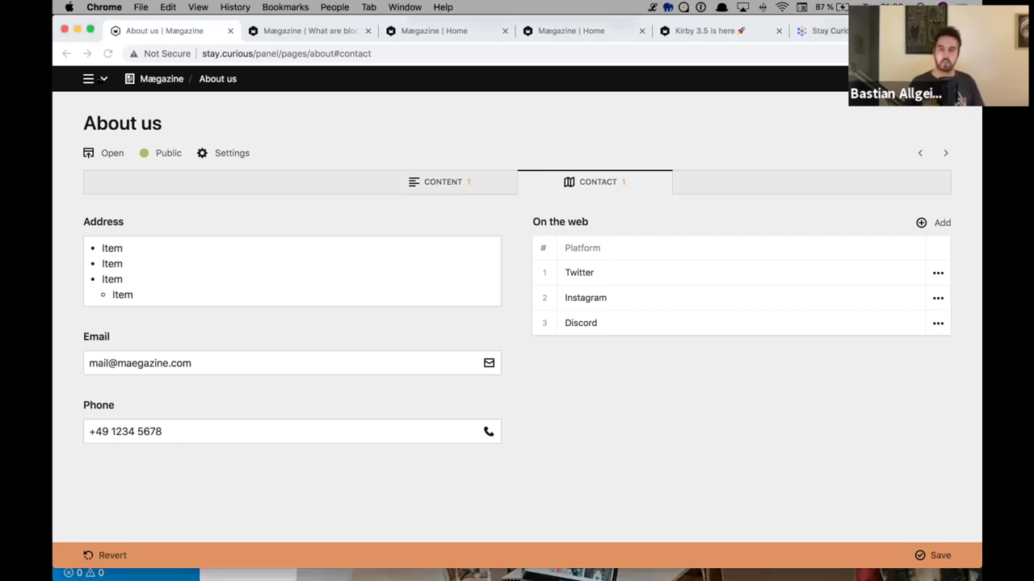
pyautogui.click(103, 78)
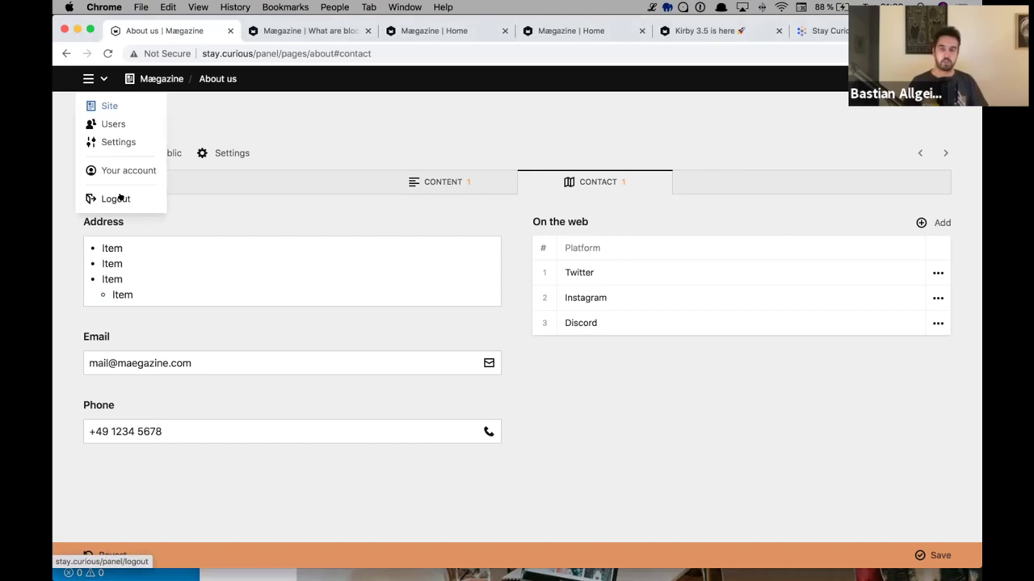
pyautogui.click(133, 201)
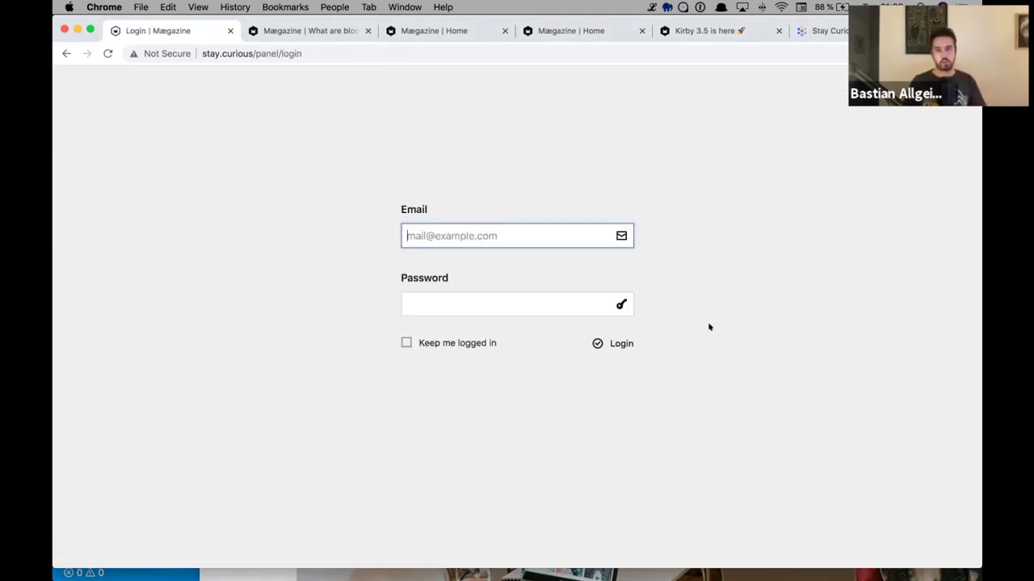
pyautogui.press('super+Tab')
pyautogui.press('super+shift+Tab')
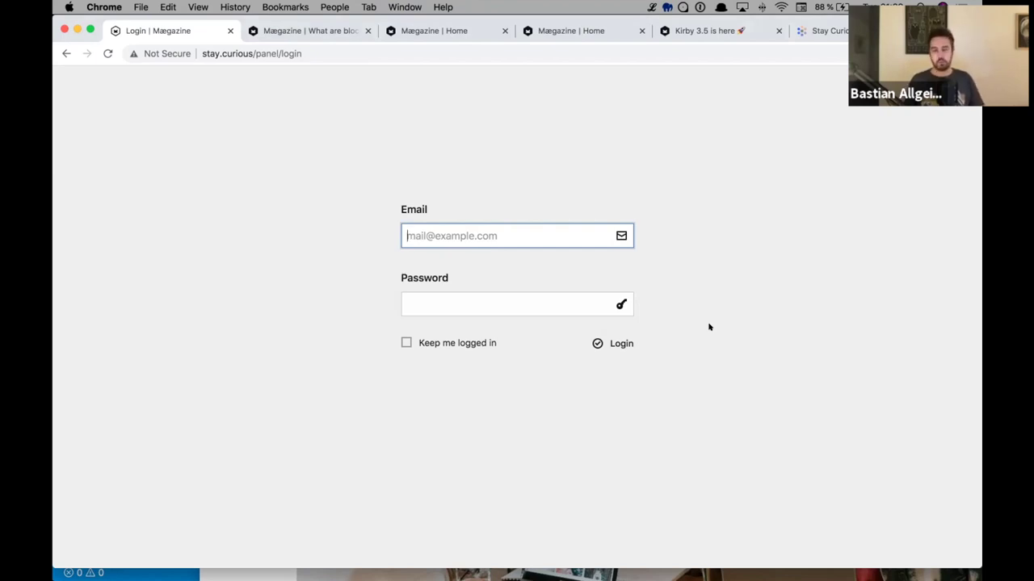
pyautogui.press('cmd+Tab')
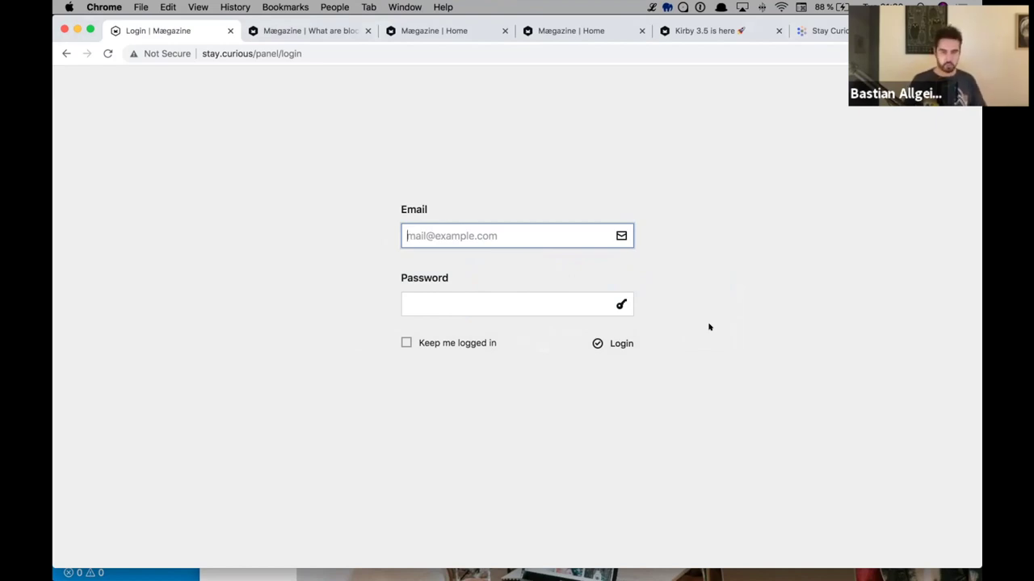
# - Close the about.yml and layouts.php editor tabs in VS Code
pyautogui.press('super+Tab')
pyautogui.press('super+Tab')
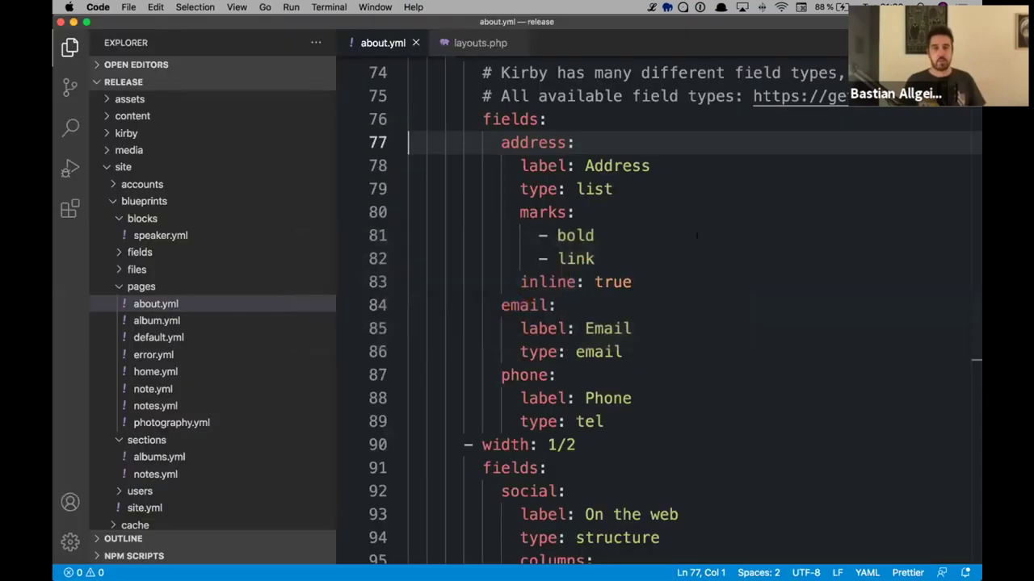
pyautogui.click(416, 43)
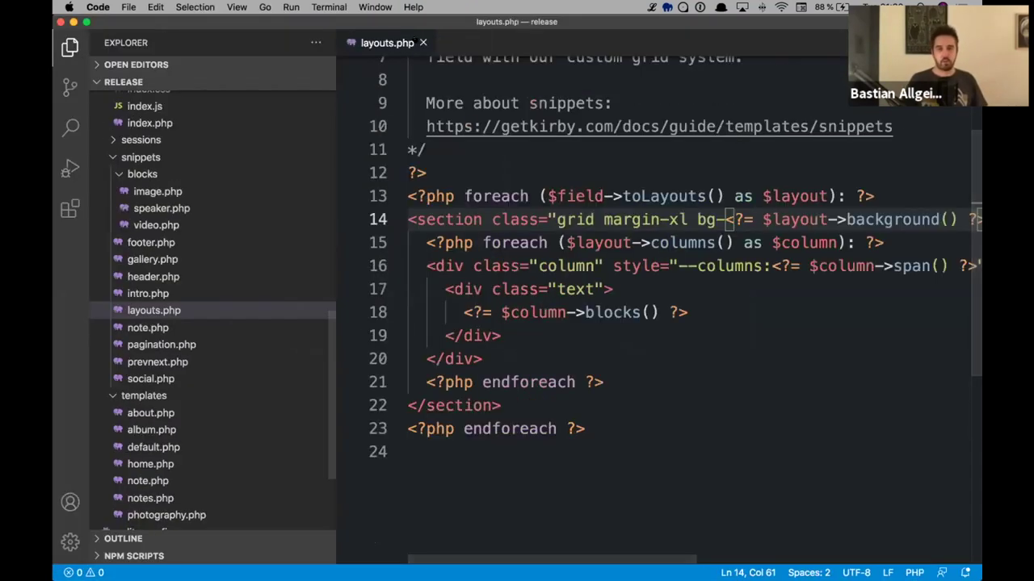
pyautogui.press('super+w')
# - Collapse the pages, blocks, sections and blueprints folders, open config.php, and return to the browser
pyautogui.scroll(10, 218, 242)
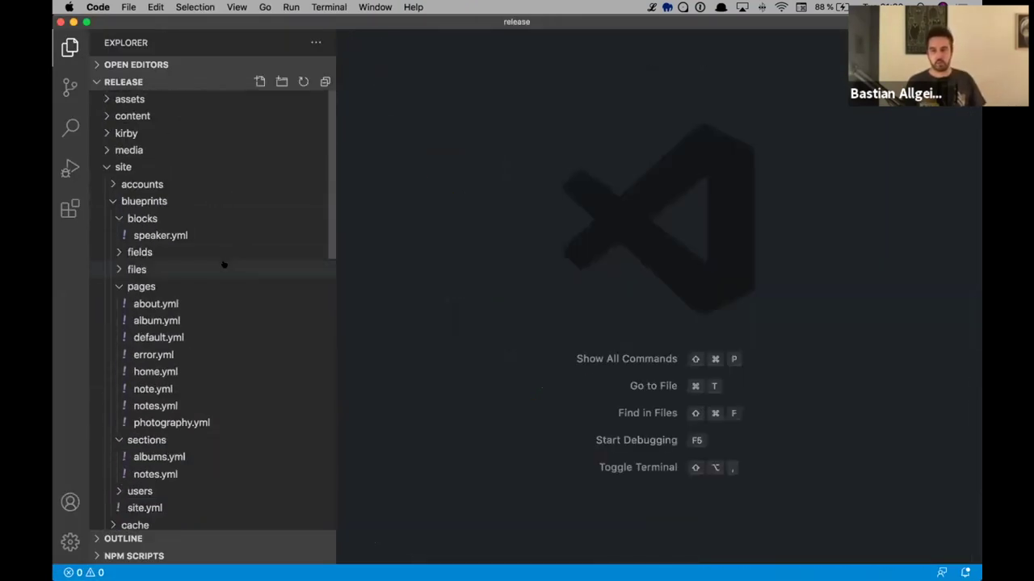
pyautogui.click(115, 287)
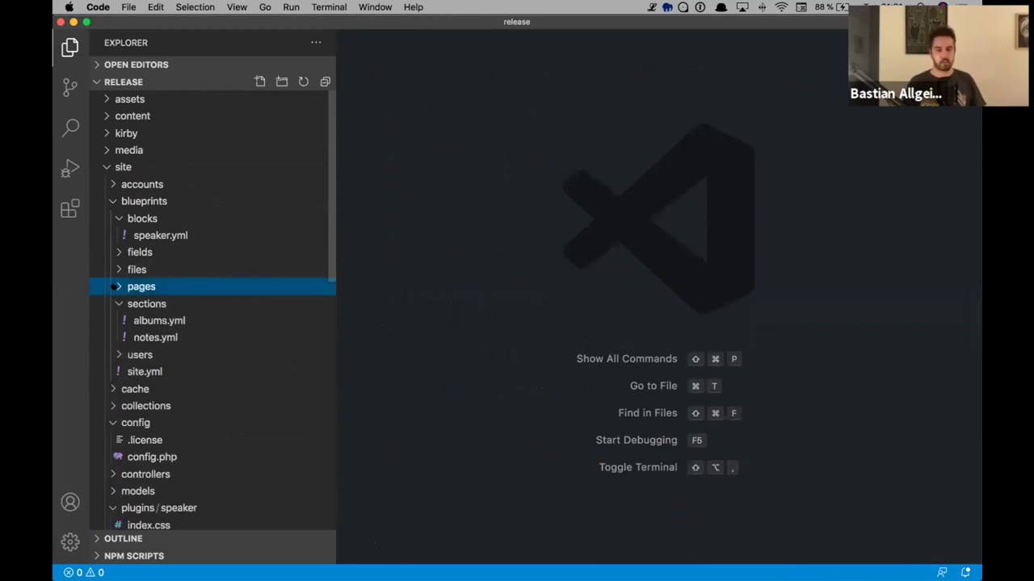
pyautogui.click(118, 218)
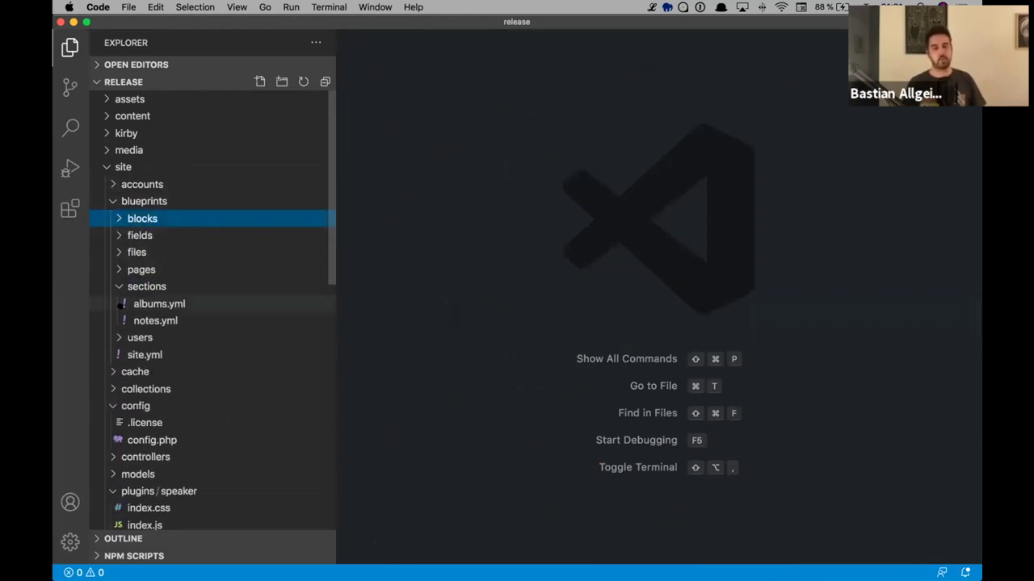
pyautogui.click(113, 288)
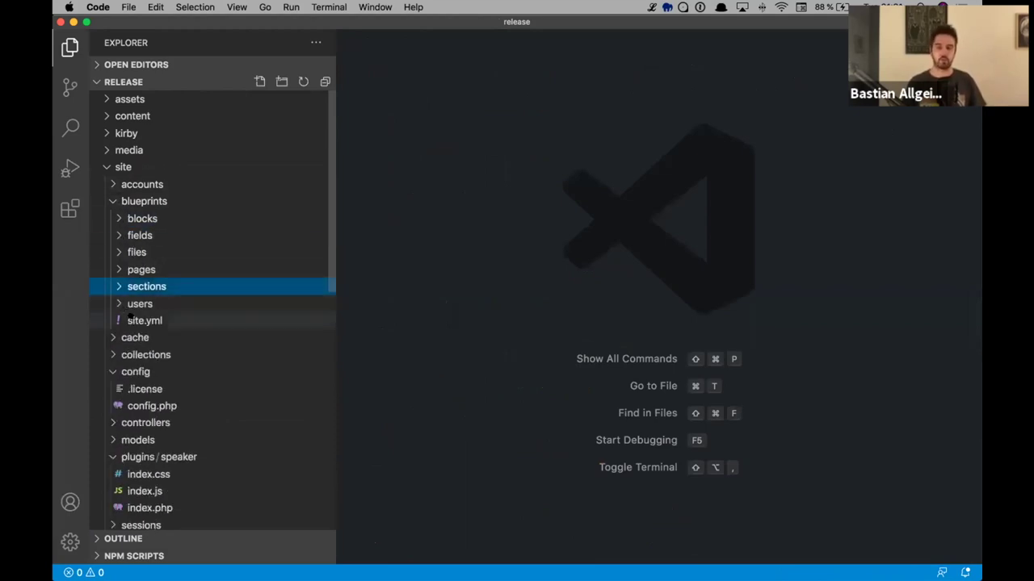
pyautogui.click(113, 202)
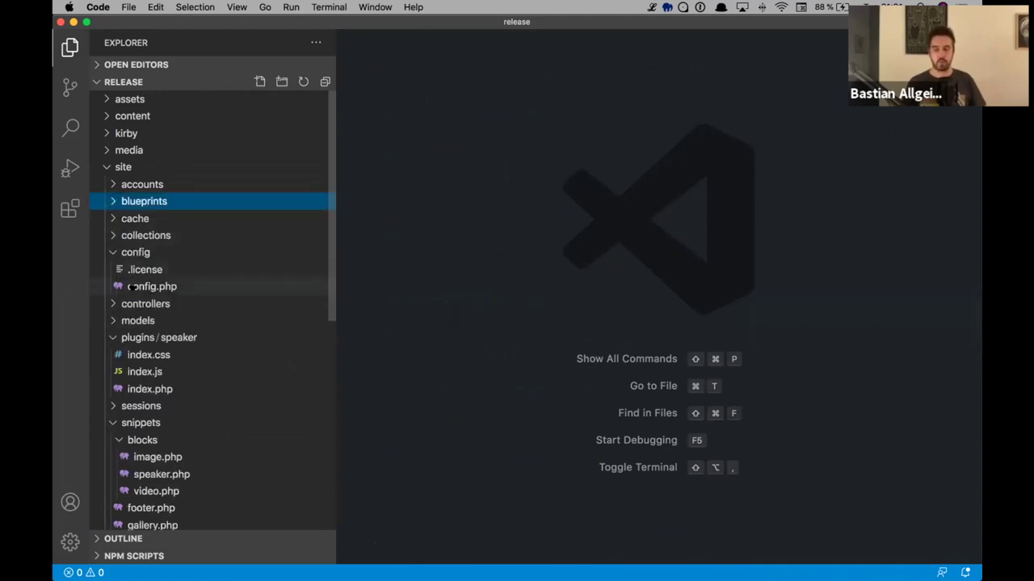
pyautogui.click(145, 303)
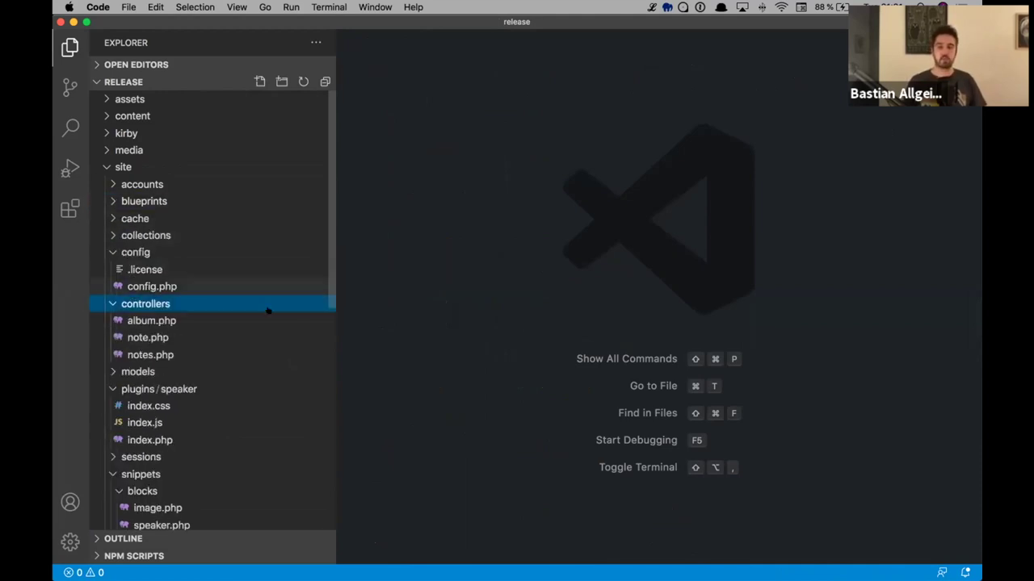
pyautogui.click(152, 287)
pyautogui.press('super+Tab')
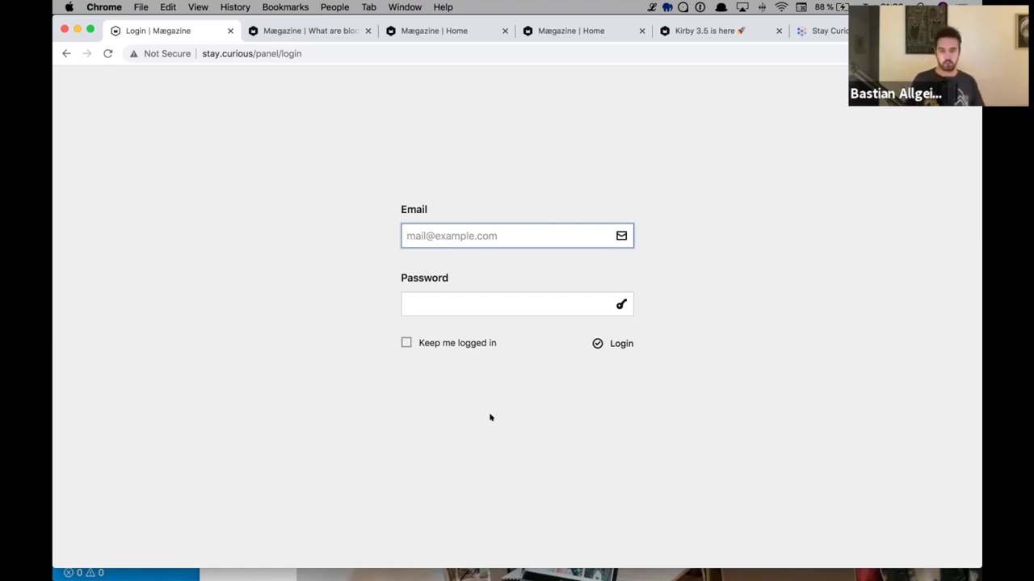
# - Add an 'auth' => [ entry on a new line after the debug setting
pyautogui.press('super+Tab')
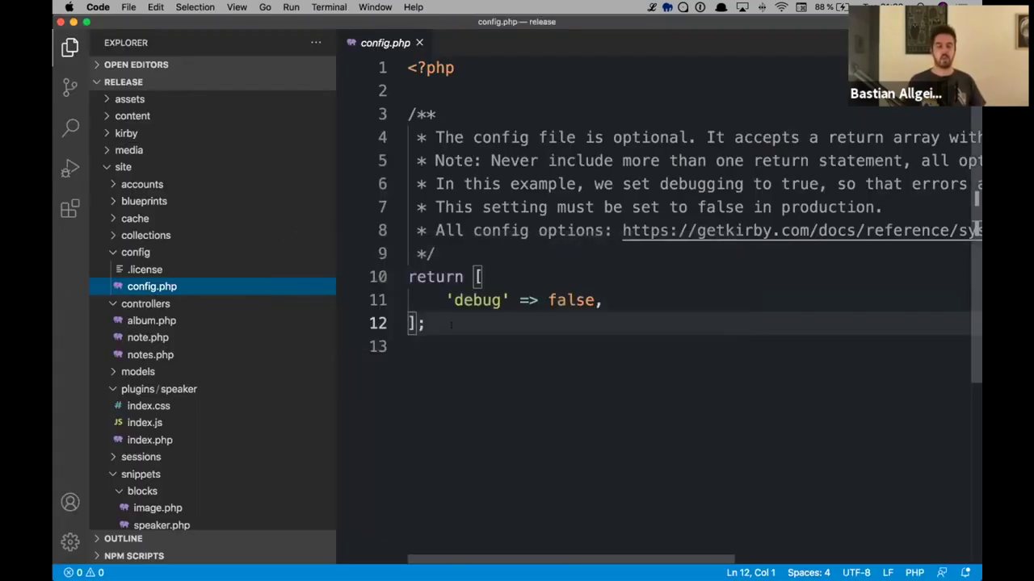
pyautogui.click(646, 306)
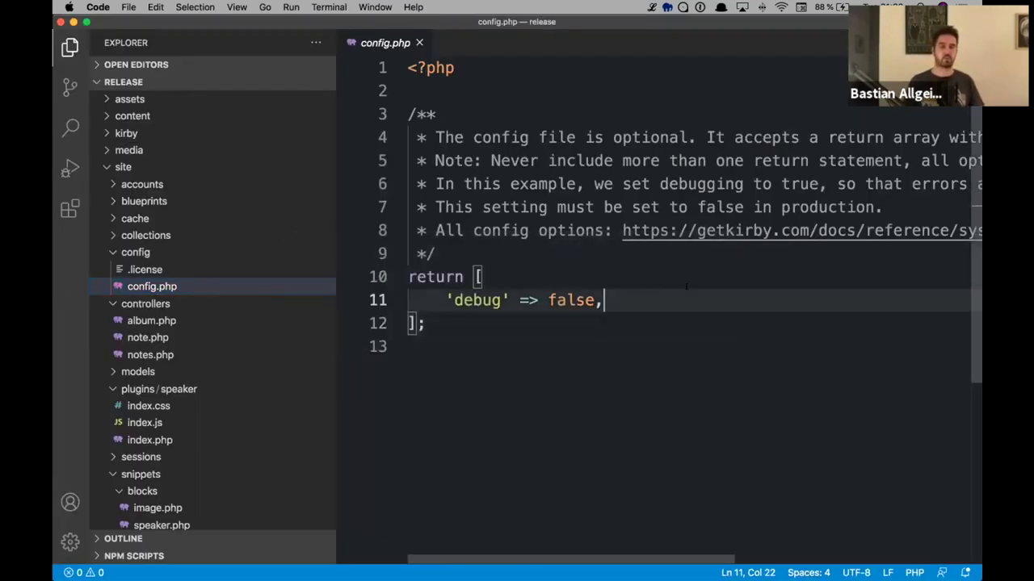
pyautogui.press('Return')
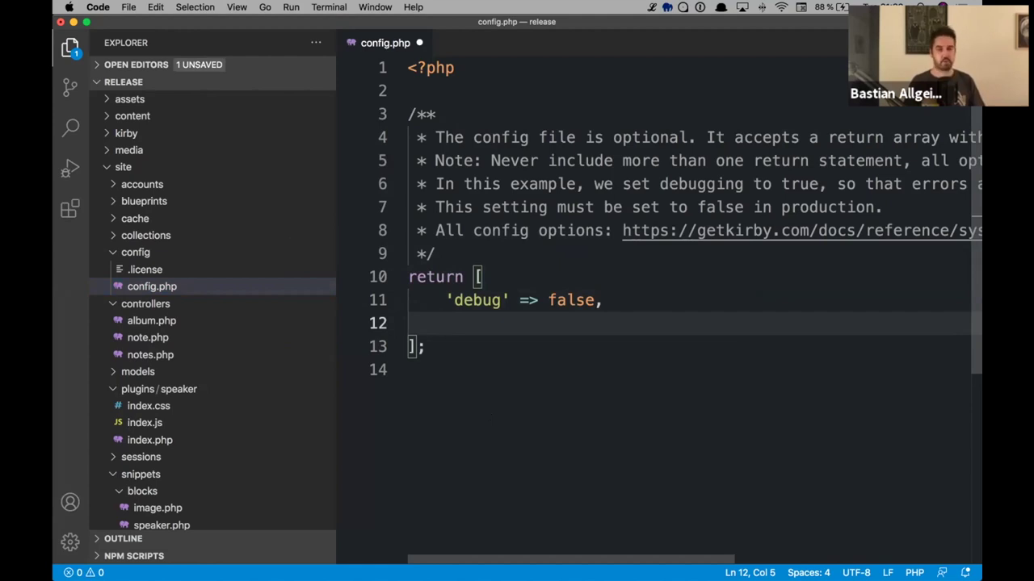
pyautogui.write("'atjh")
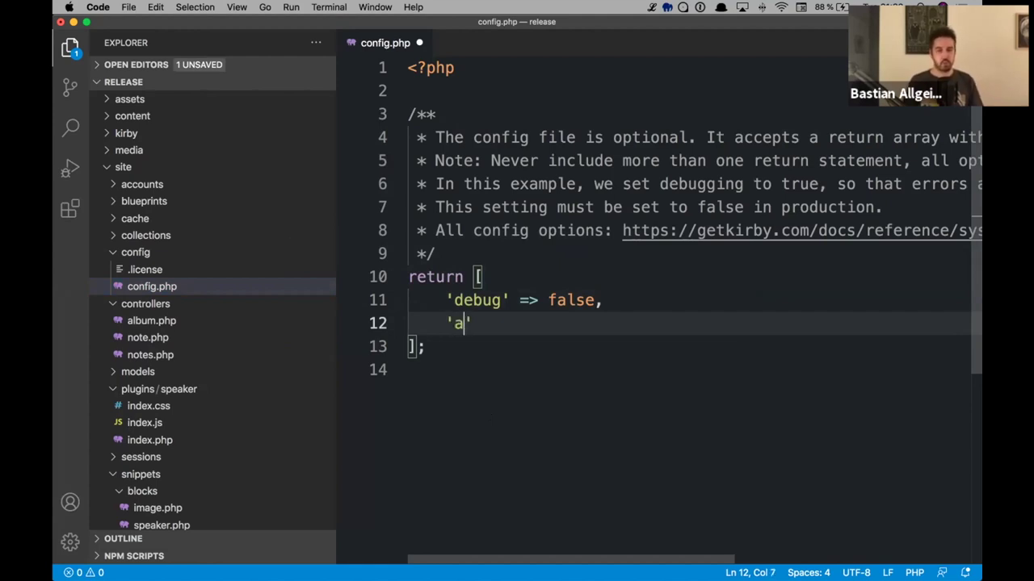
pyautogui.press('BackSpace')
pyautogui.press('BackSpace')
pyautogui.press('BackSpace')
pyautogui.write("uth' => [")
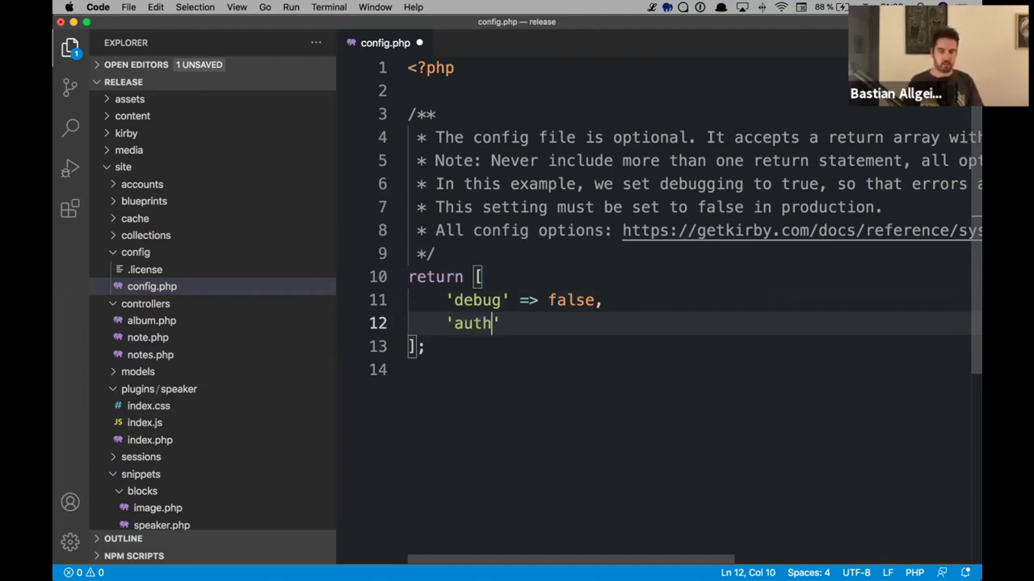
# - Set 'methods' => 'code' inside it, save config.php and reload the panel login page
pyautogui.press('Return')
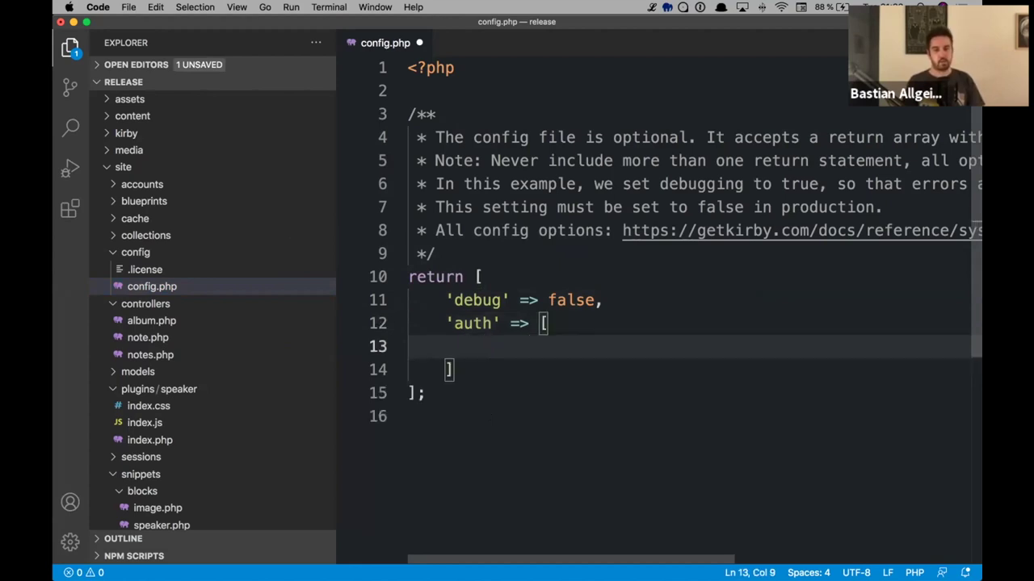
pyautogui.write("'m")
pyautogui.write('et')
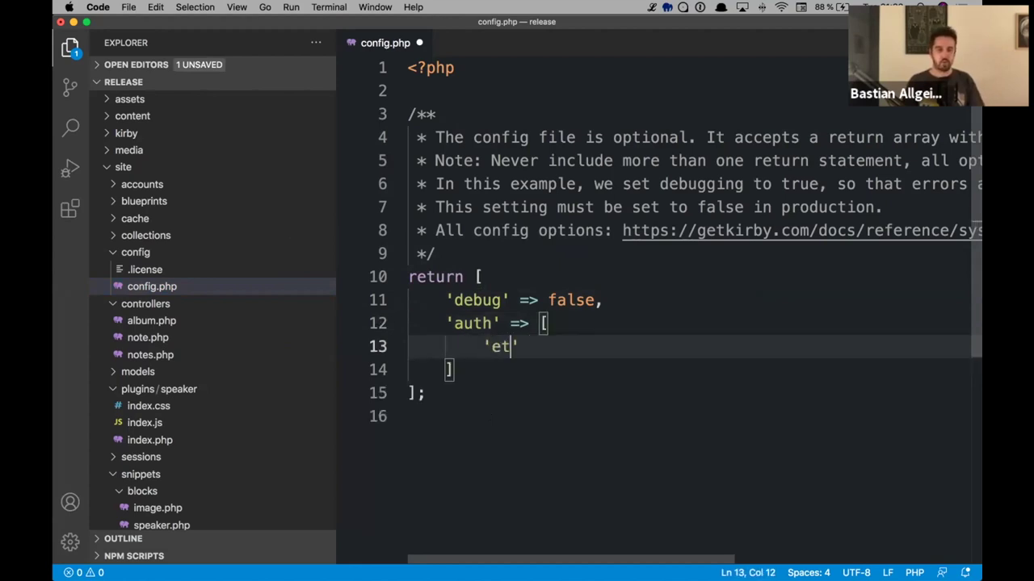
pyautogui.press('BackSpace')
pyautogui.press('BackSpace')
pyautogui.write("methods' =>")
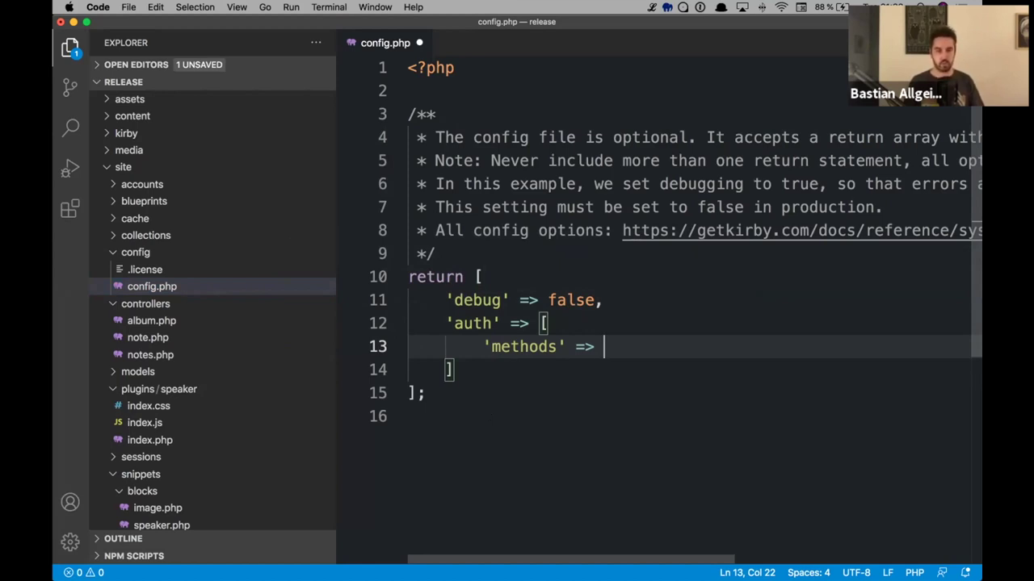
pyautogui.write("'code")
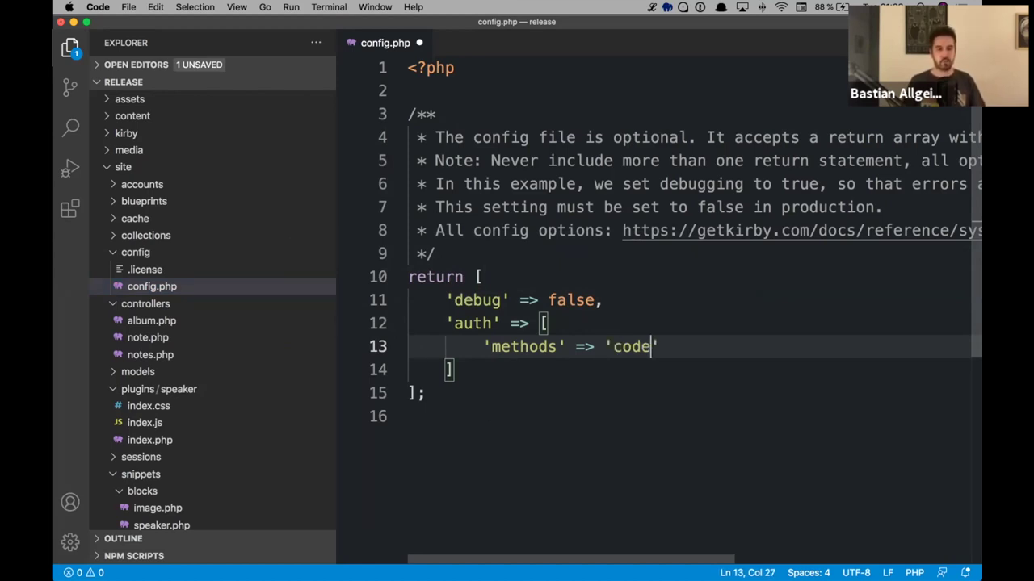
pyautogui.press('super+s')
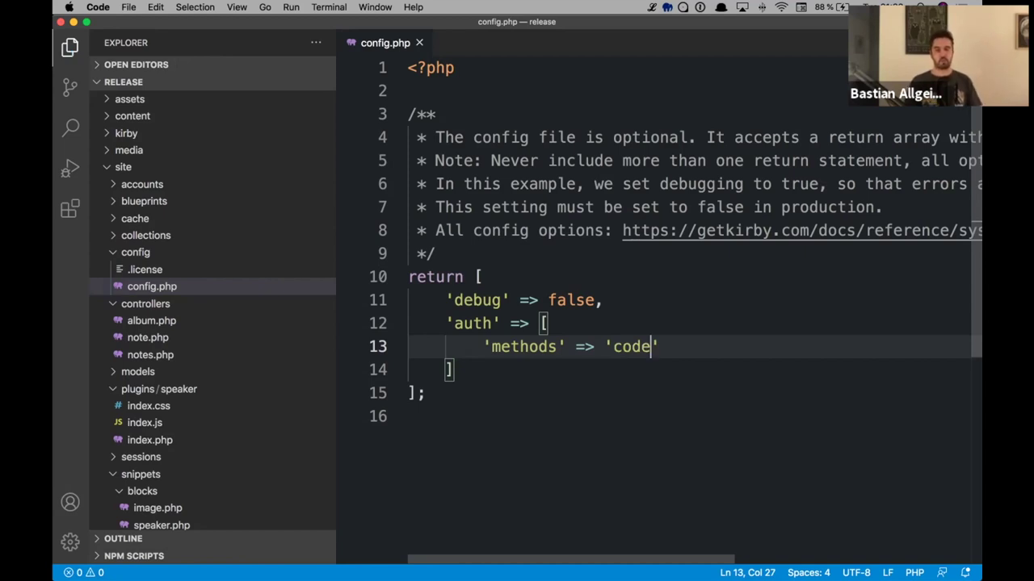
pyautogui.press('super+Tab')
pyautogui.press('super+r')
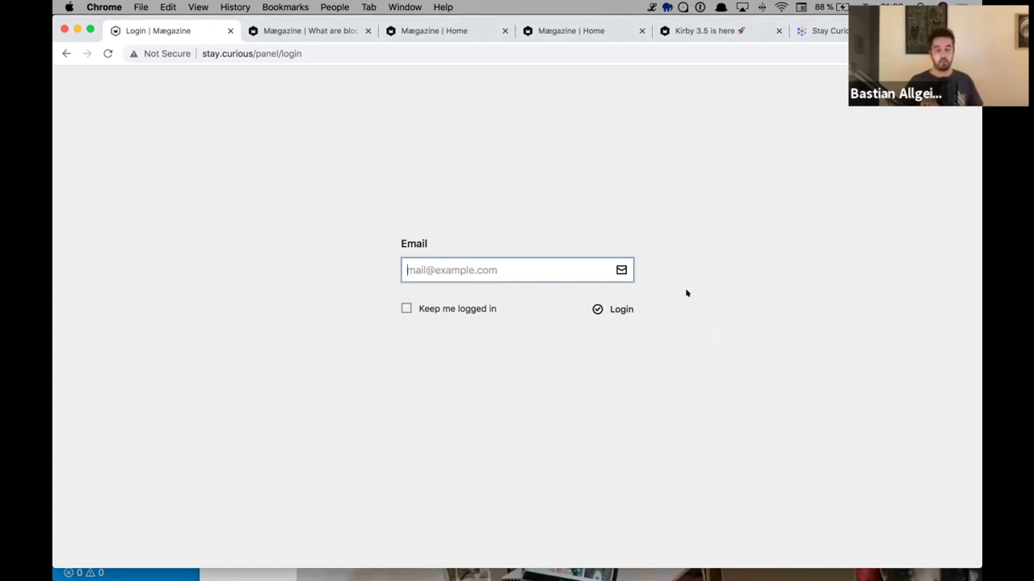
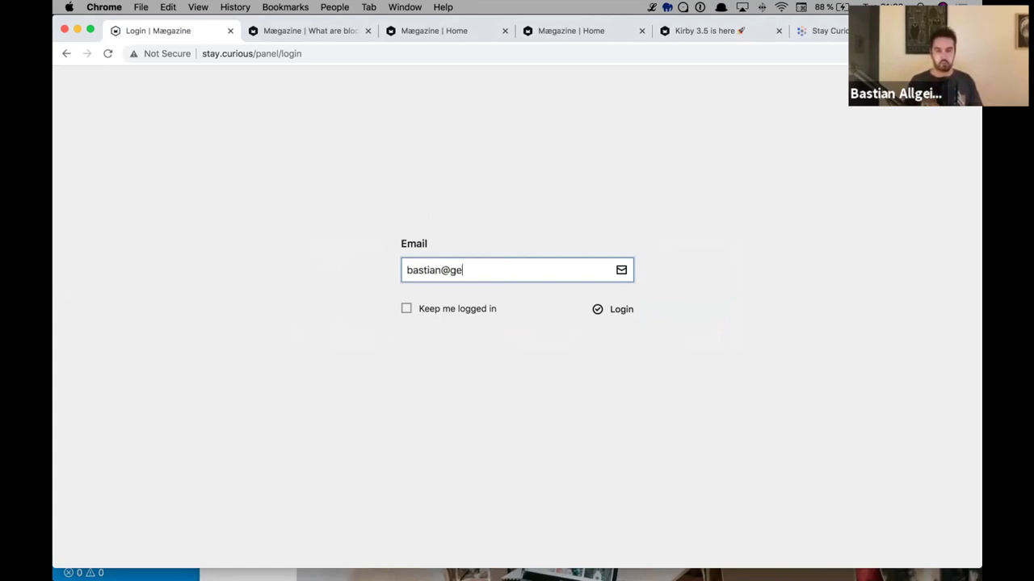
# - Enter the account e-mail address and submit it to request a login code
pyautogui.press('Tab')
pyautogui.click(617, 309)
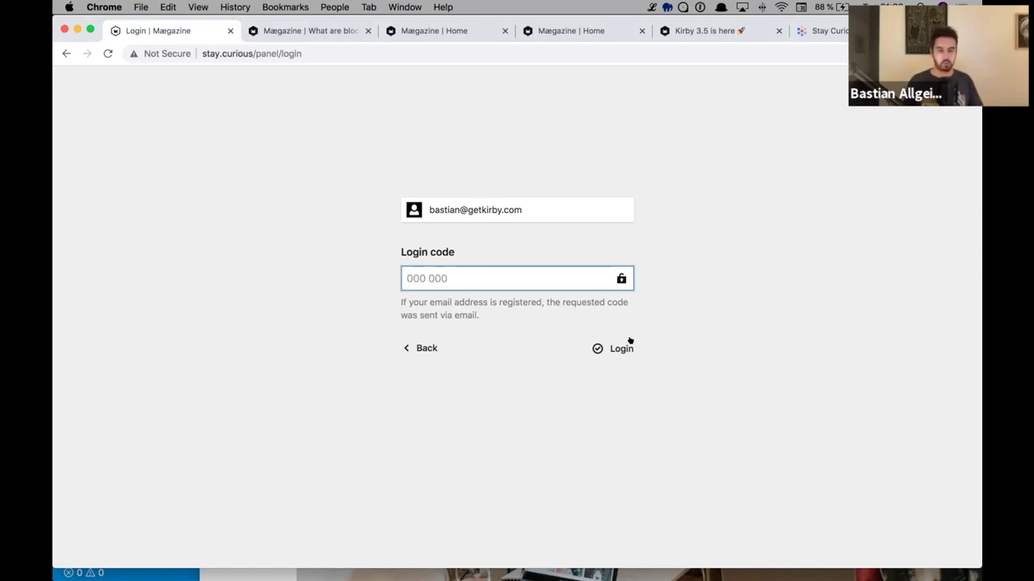
# - Change line 13 to 'methods' => ['password', 'code'] and save config.php
pyautogui.press('super+Tab')
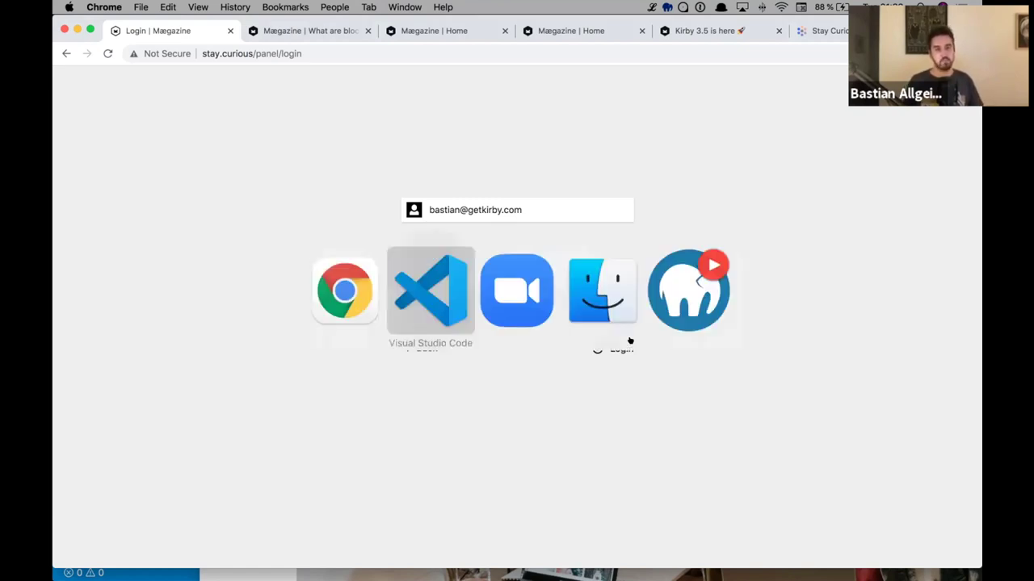
pyautogui.click(608, 347)
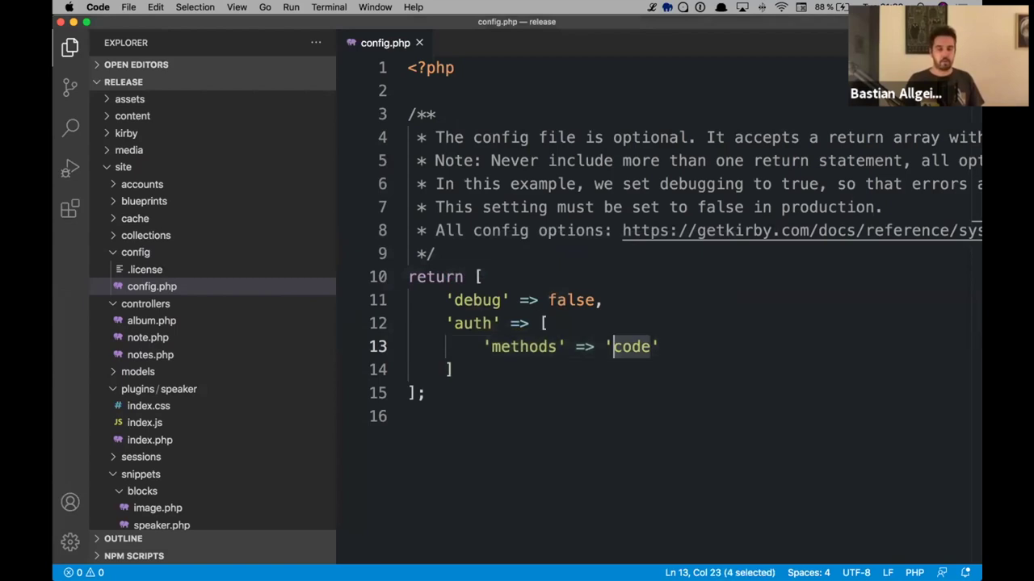
pyautogui.write("'p")
pyautogui.write('assword,')
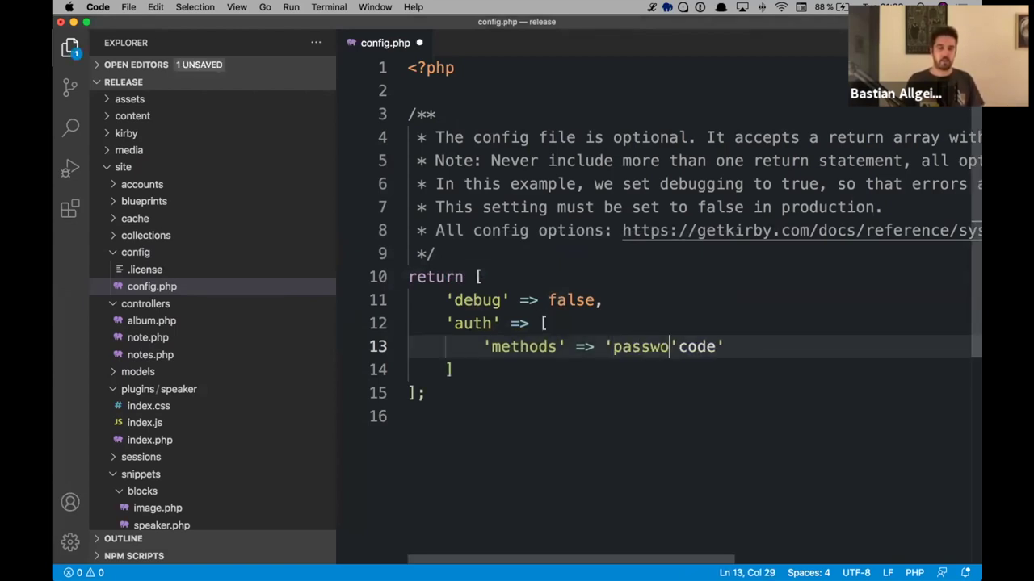
pyautogui.press('BackSpace')
pyautogui.write("', '")
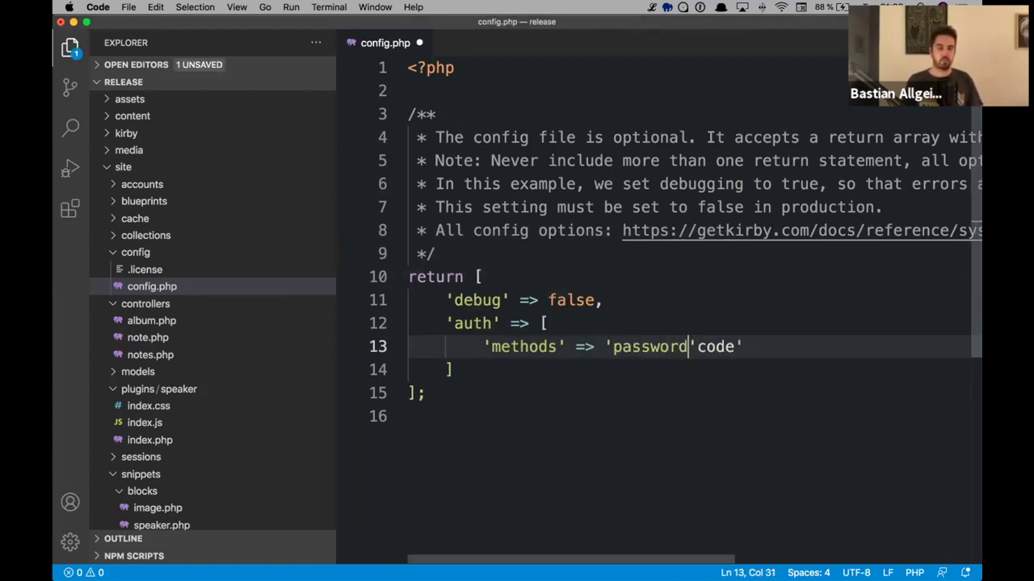
pyautogui.click(606, 346)
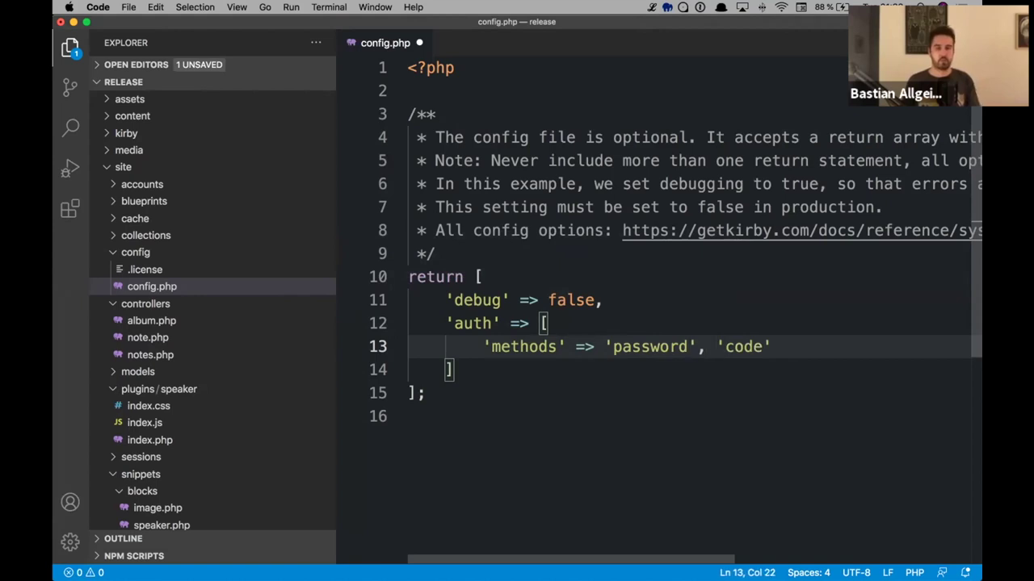
pyautogui.write('[')
pyautogui.press('super+Right')
pyautogui.write(']')
pyautogui.press('super+s')
pyautogui.click(409, 347)
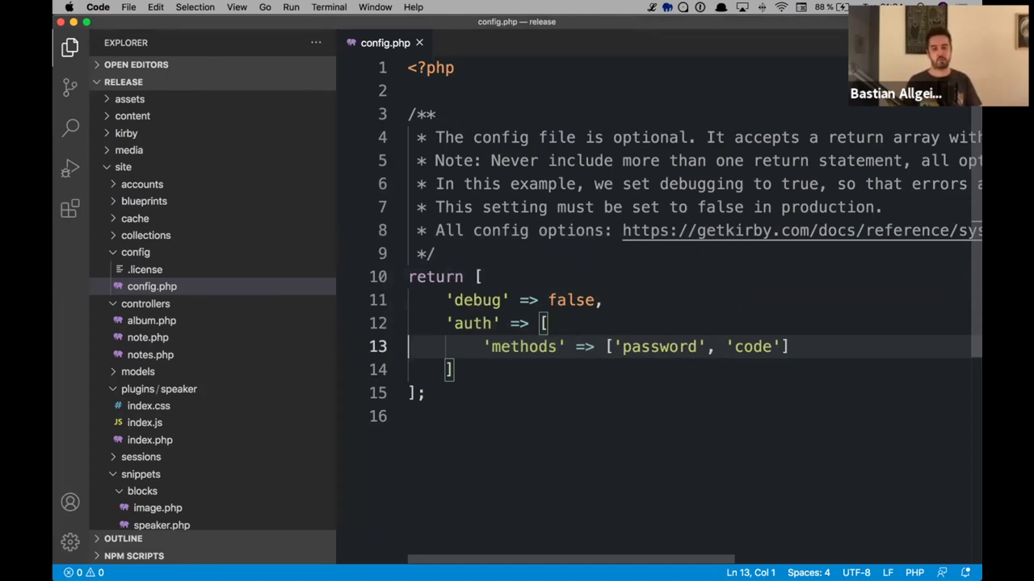
pyautogui.press('super+Tab')
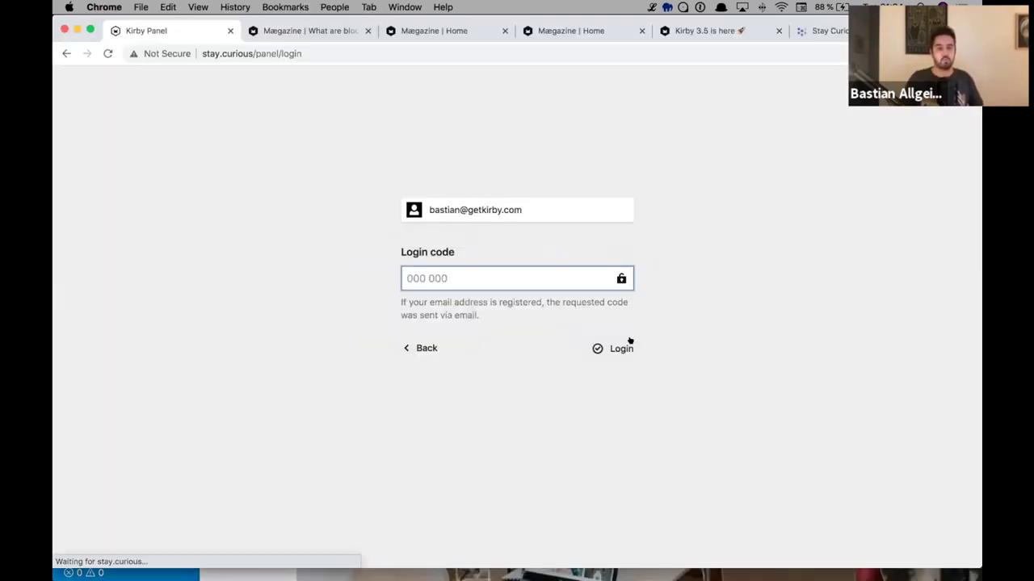
# - Return from the code form and toggle between email-only and email-plus-password login twice
pyautogui.click(433, 341)
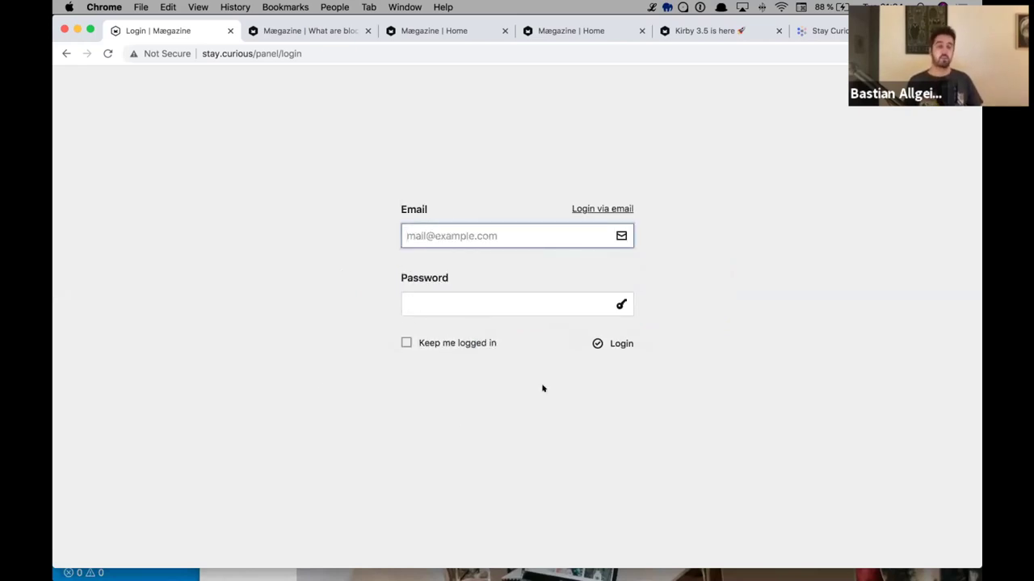
pyautogui.click(607, 209)
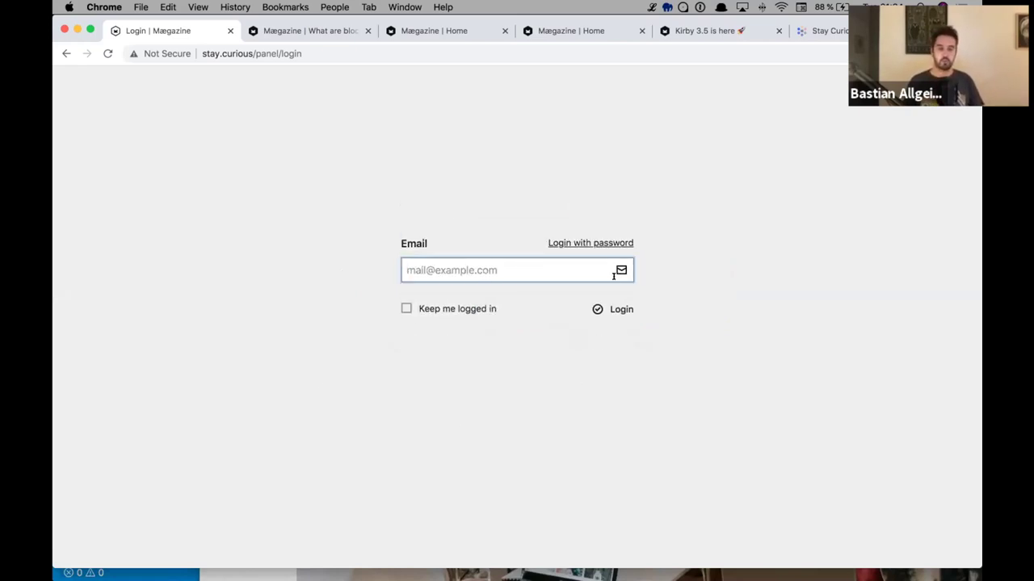
pyautogui.click(590, 243)
pyautogui.click(596, 210)
pyautogui.click(600, 240)
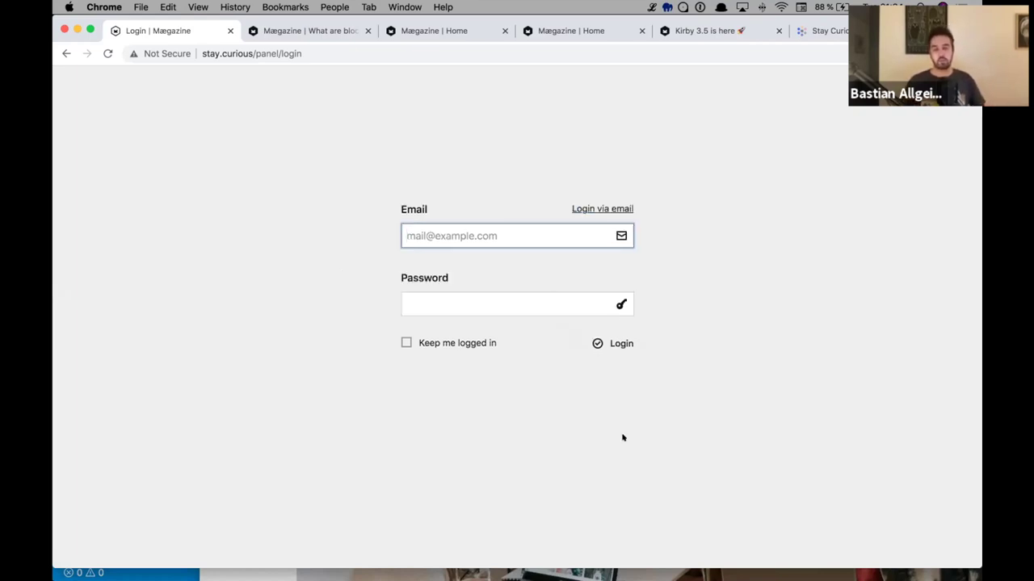
# - Replace 'code' with 'password-reset' in line 13's method list and save config.php
pyautogui.press('super+Tab')
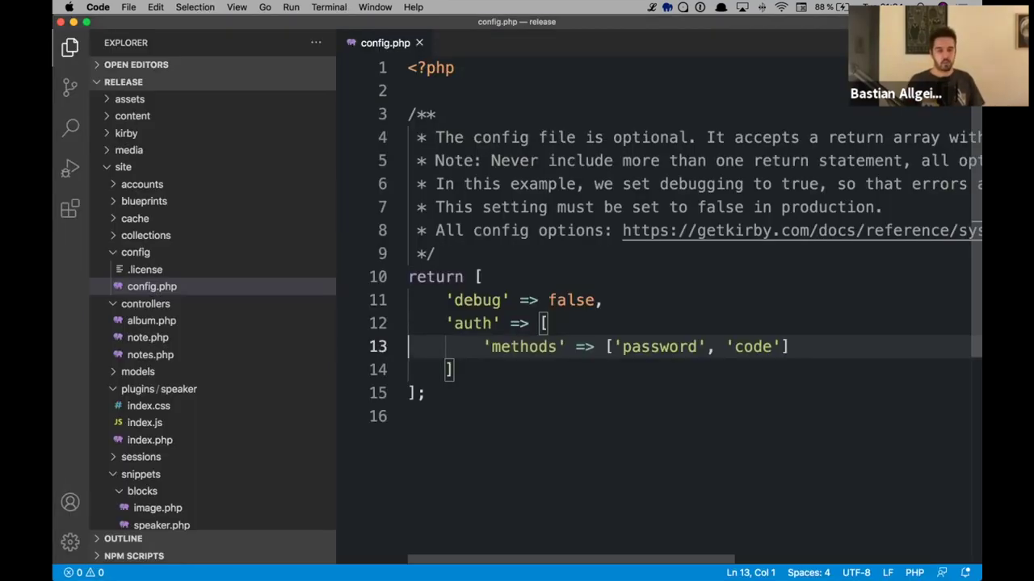
pyautogui.hotkey('alt', 'Right')
pyautogui.hotkey('alt', 'Right')
pyautogui.hotkey('alt', 'Right')
pyautogui.hotkey('alt', 'Right')
pyautogui.hotkey('shift', 'alt', 'Left')
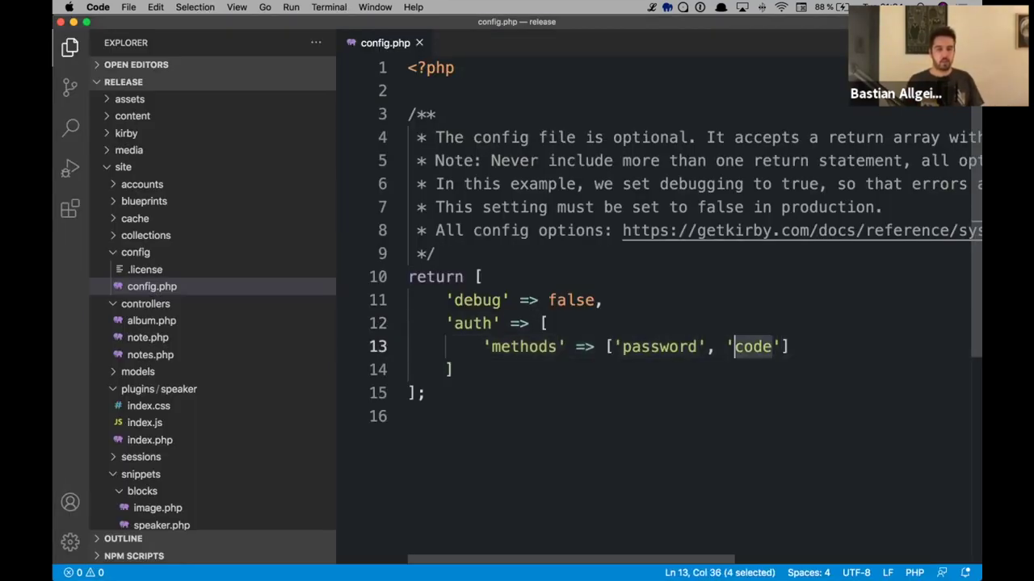
pyautogui.write('password-re')
pyautogui.write('set')
pyautogui.press('super+s')
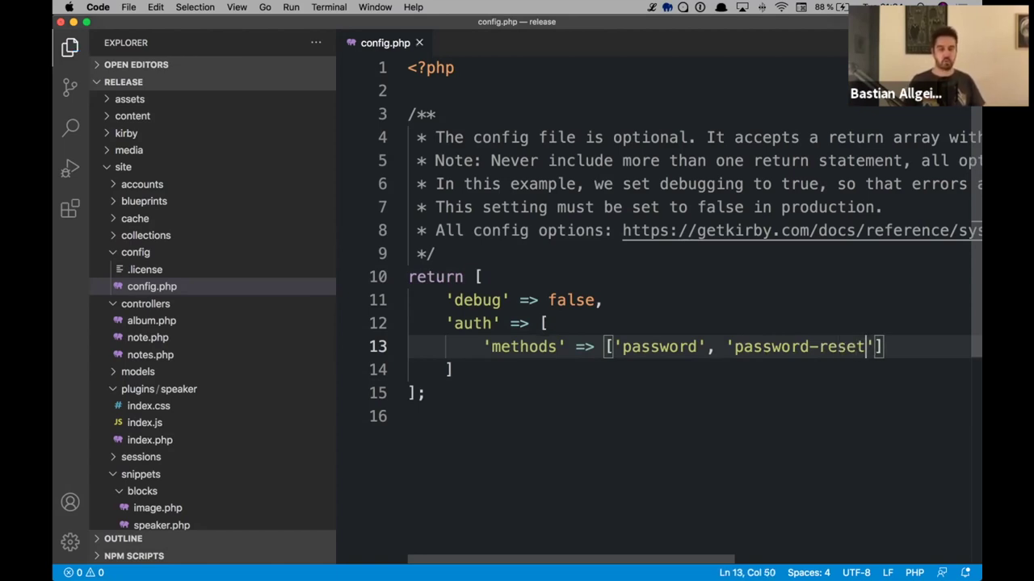
pyautogui.press('super+Tab')
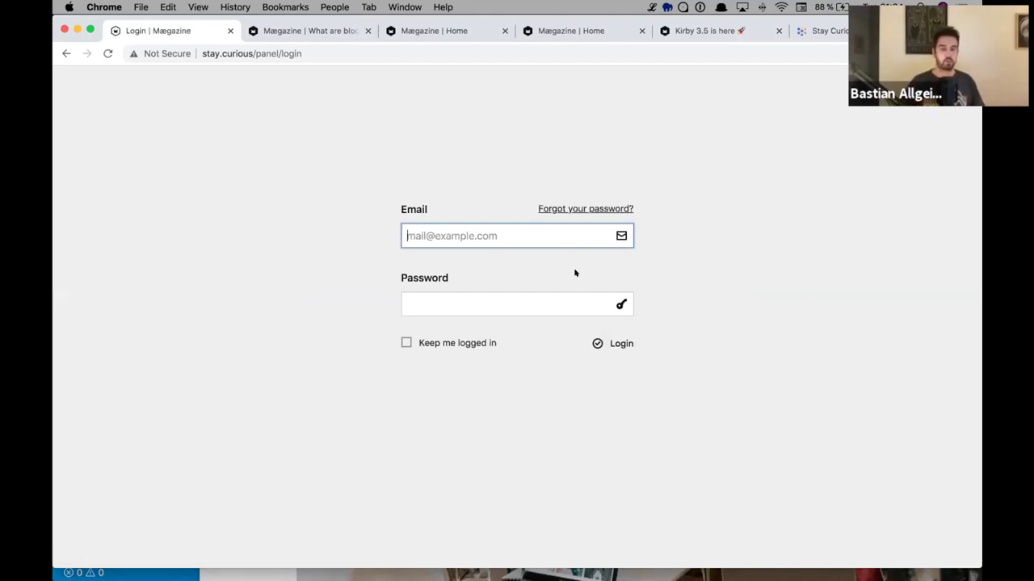
pyautogui.click(569, 207)
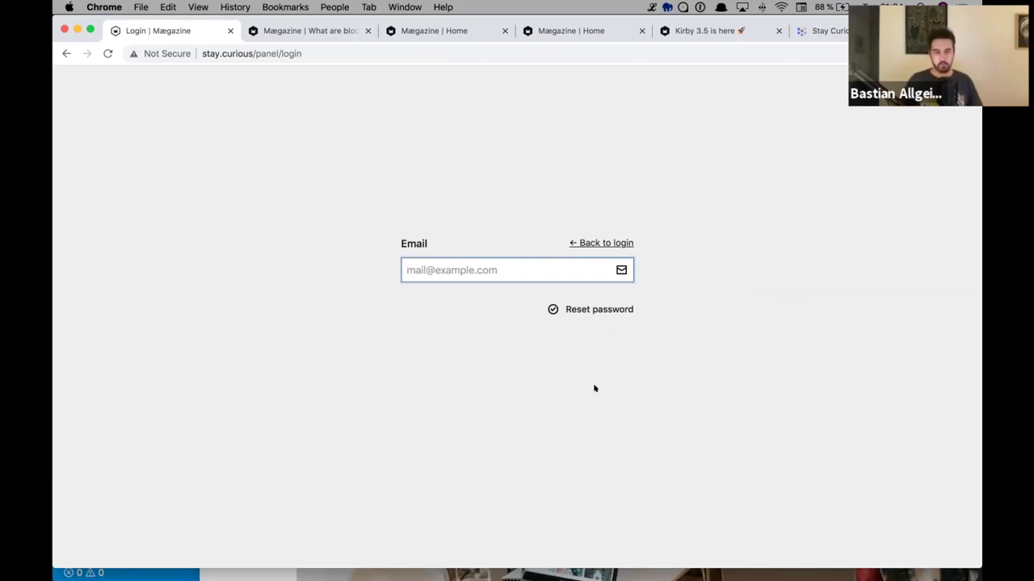
pyautogui.click(600, 243)
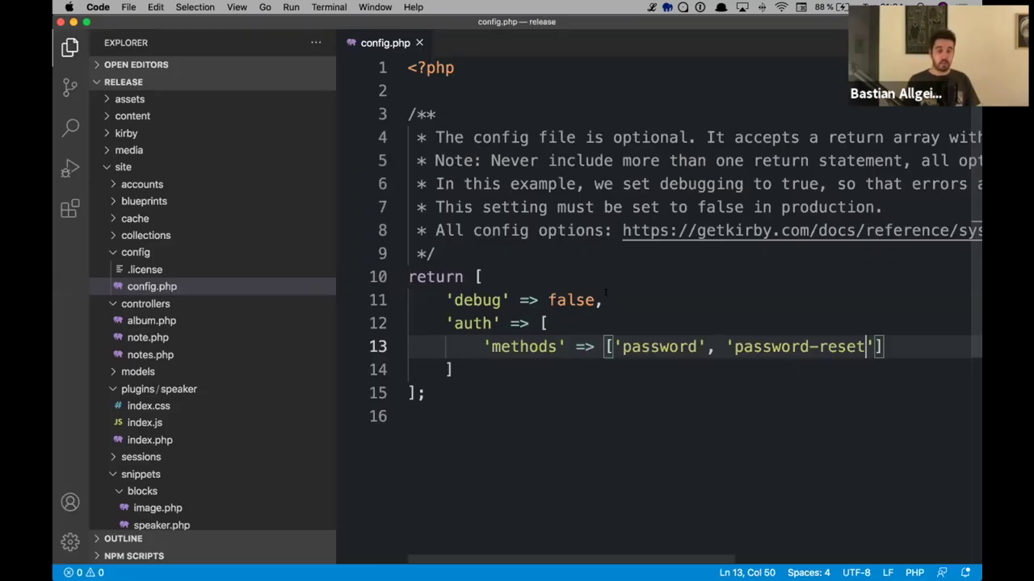
# - Insert => ['2fa' => true after 'password' on line 13 and save config.php
pyautogui.press('super+Tab')
pyautogui.hotkey('alt', 'Left')
pyautogui.hotkey('alt', 'Left')
pyautogui.press('Left')
pyautogui.press('Left')
pyautogui.press('Left')
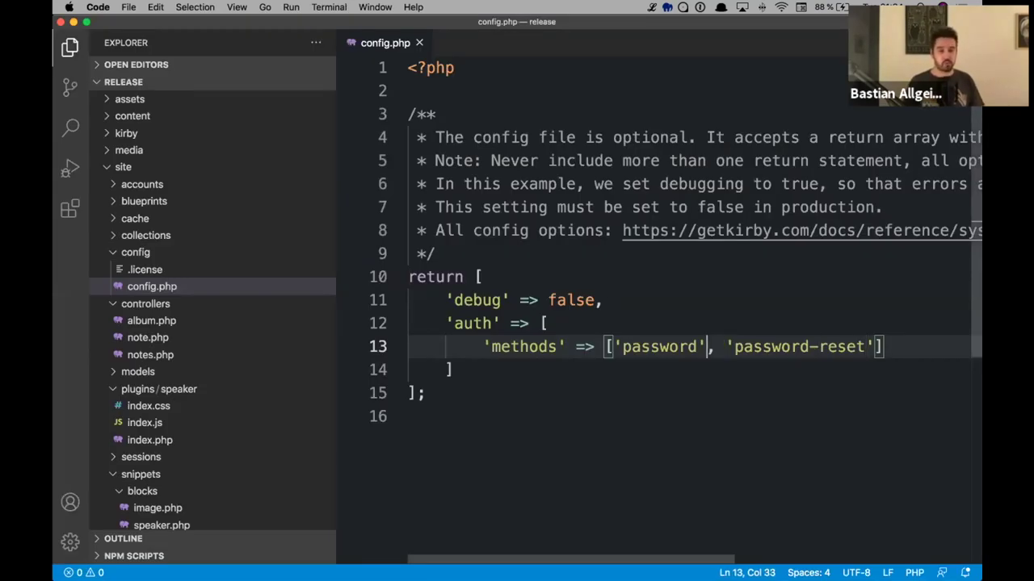
pyautogui.write('=> [')
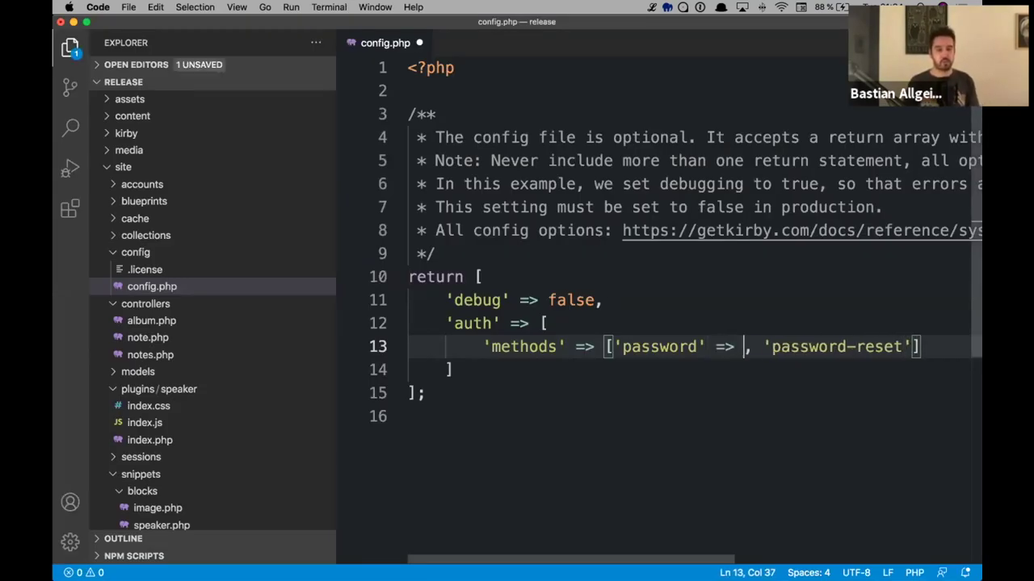
pyautogui.write("'2fa'")
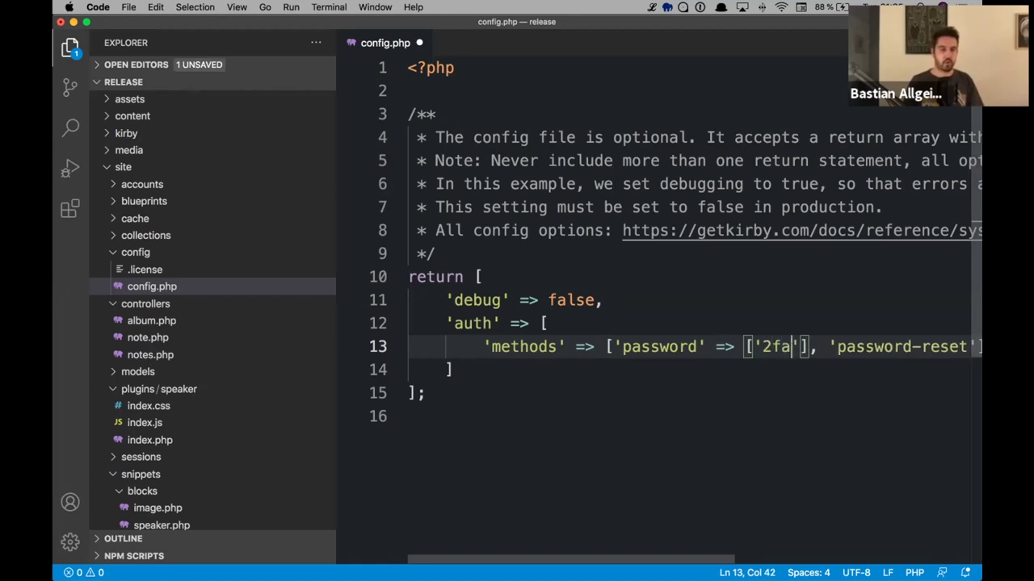
pyautogui.write(' => tr')
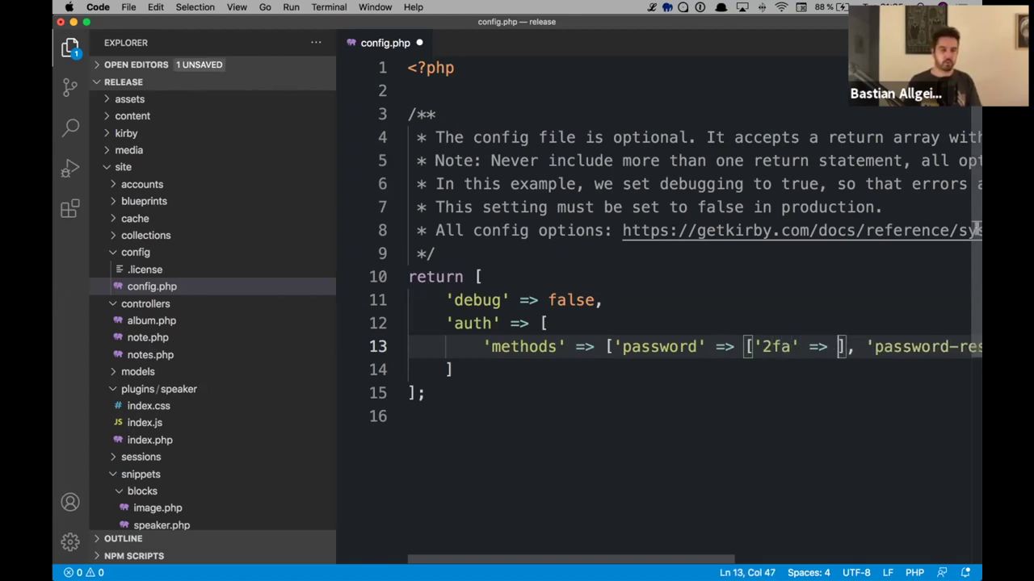
pyautogui.write('ue')
pyautogui.press('super+s')
pyautogui.press('super+Left')
pyautogui.press('super+Left')
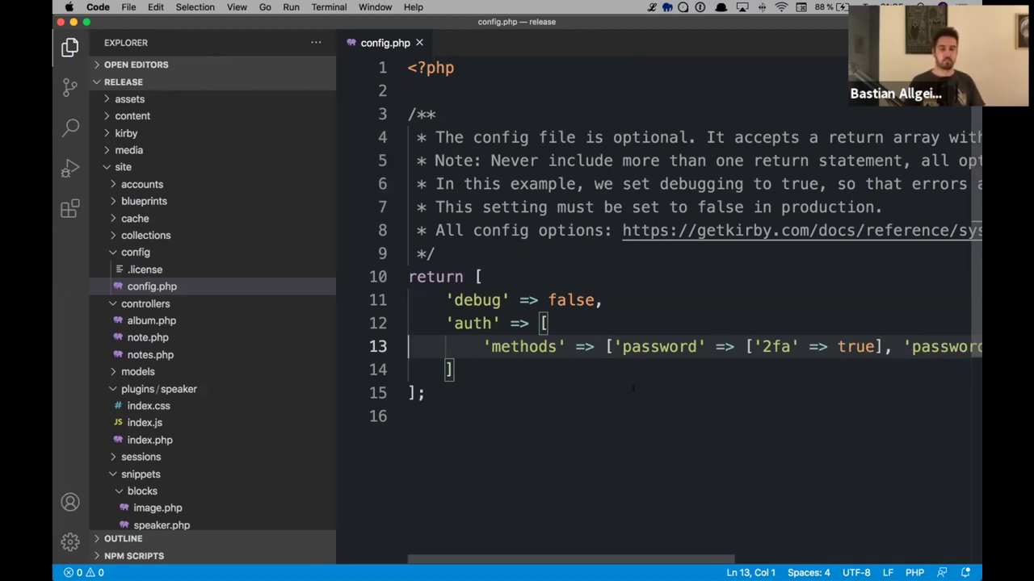
# - Reload the login page, autofill the saved account's email and password, and log in
pyautogui.press('super+Tab')
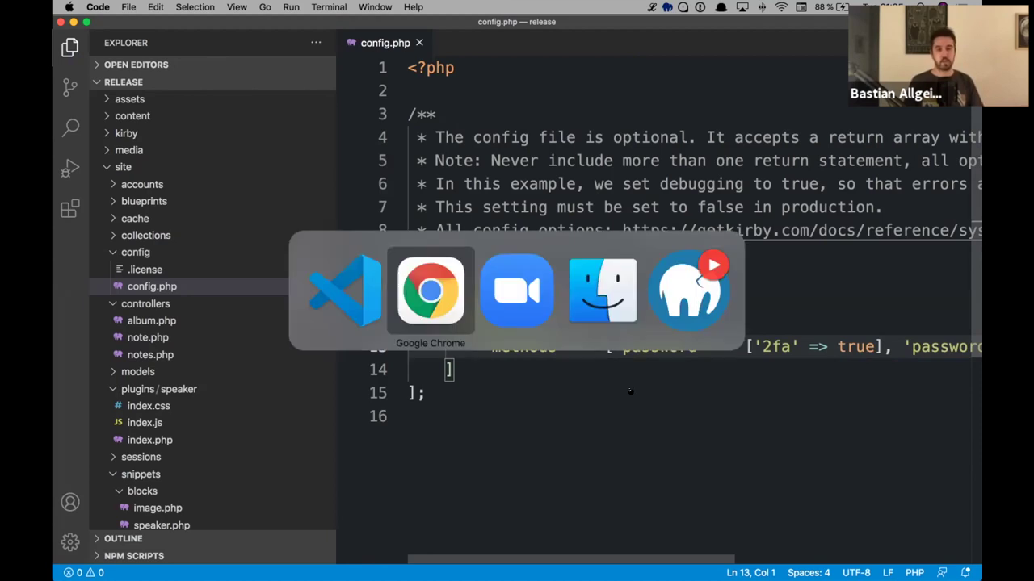
pyautogui.press('super+r')
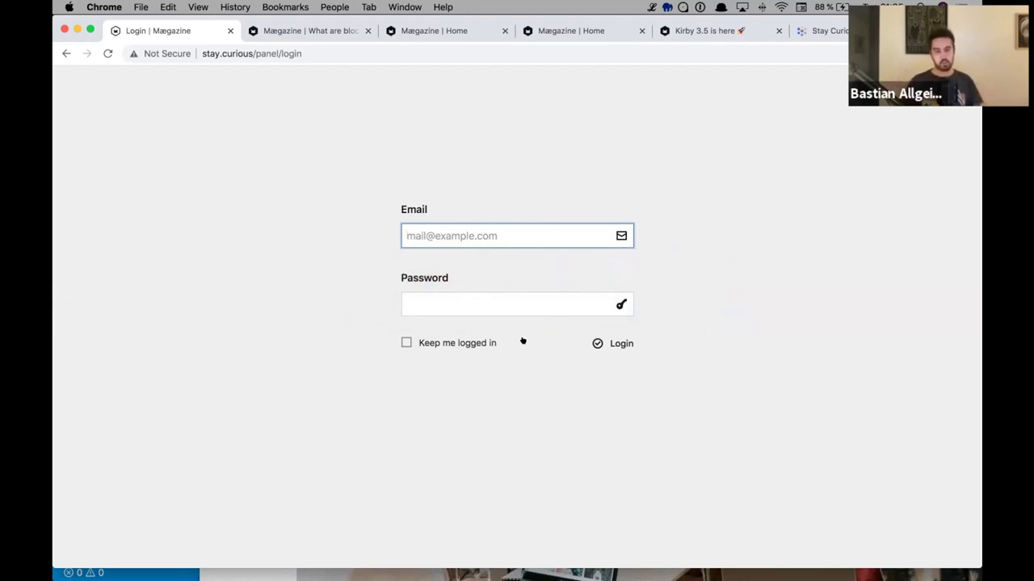
pyautogui.write('bastian')
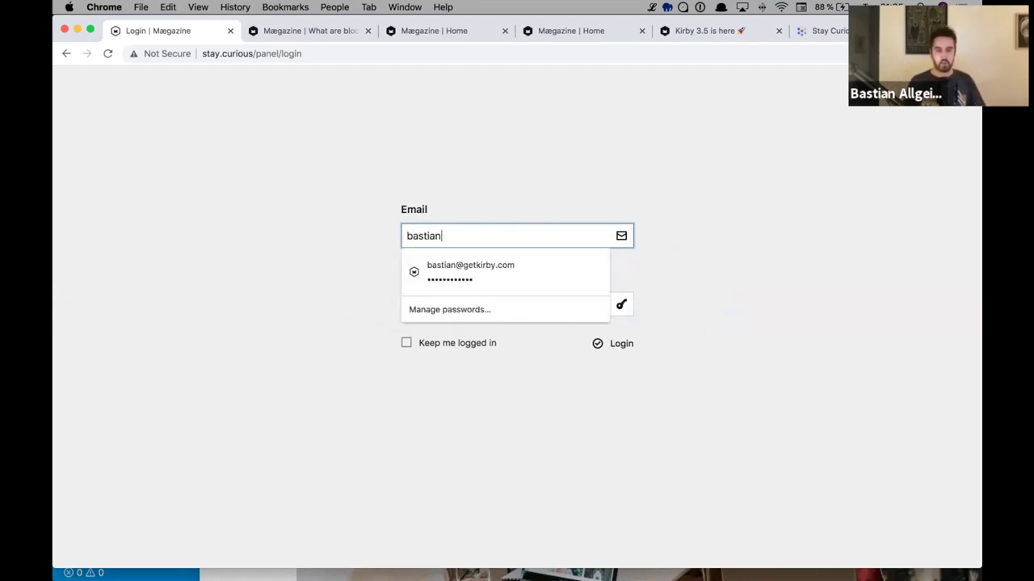
pyautogui.press('Down')
pyautogui.press('Return')
pyautogui.press('Tab')
pyautogui.click(607, 341)
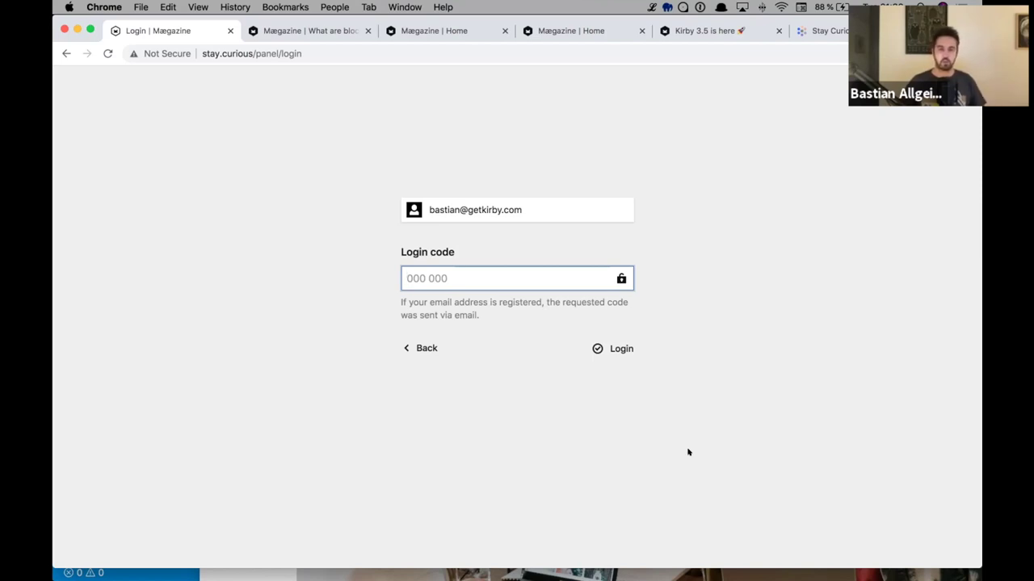
# - Use Back on the login-code step to reach the empty Email and Password form
pyautogui.click(422, 346)
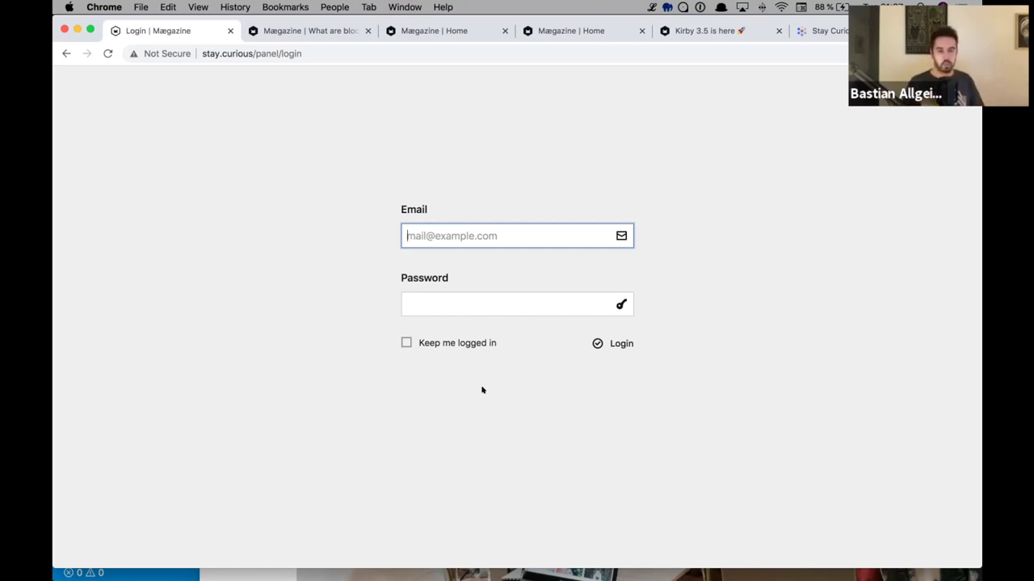
pyautogui.press('super+Tab')
pyautogui.press('super+shift+Tab')
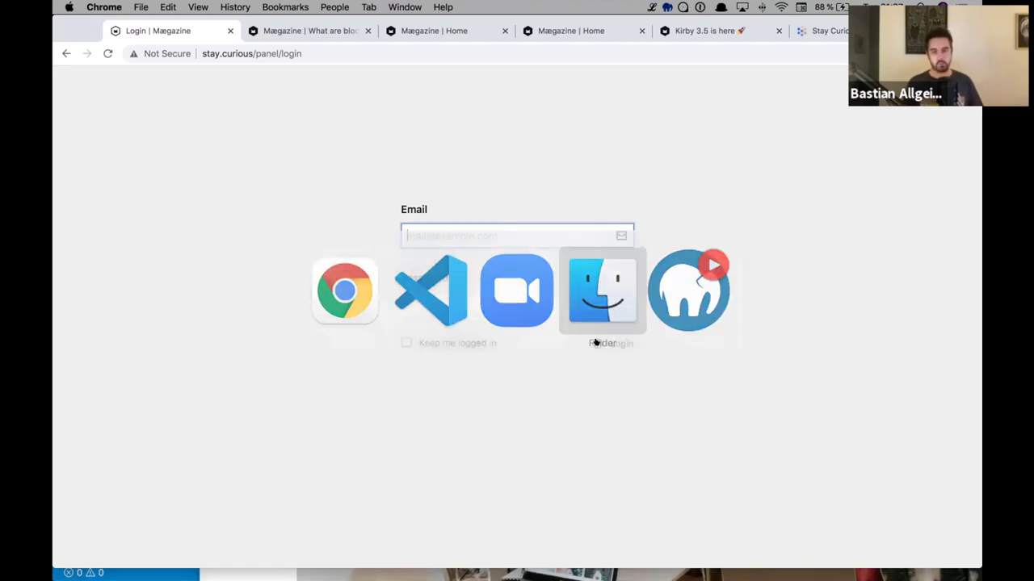
# - In Finder, navigate through the release project's Demo folder to the branded-login plugin
pyautogui.press('super+Tab')
pyautogui.click(354, 232)
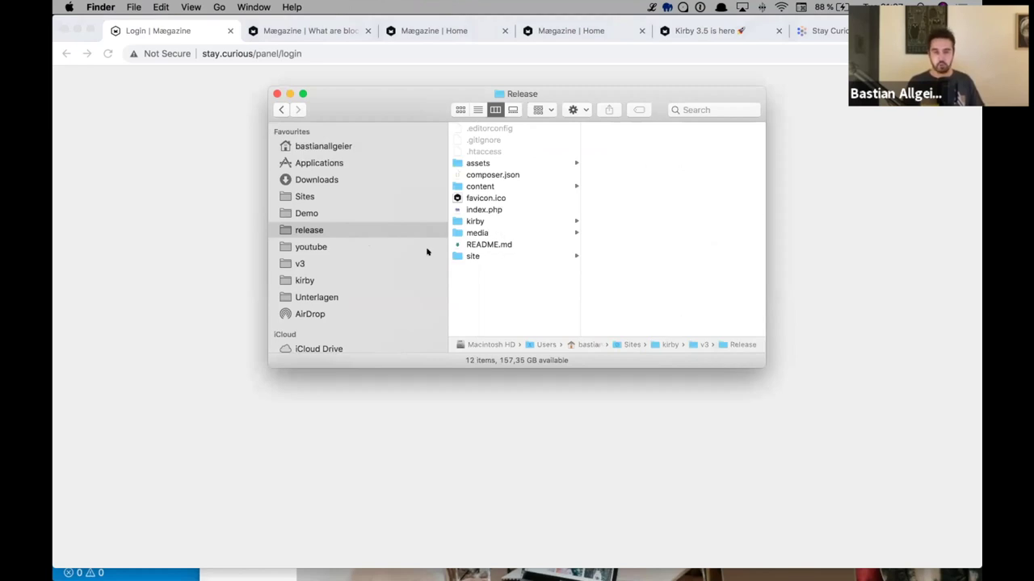
pyautogui.click(338, 212)
pyautogui.press('Down')
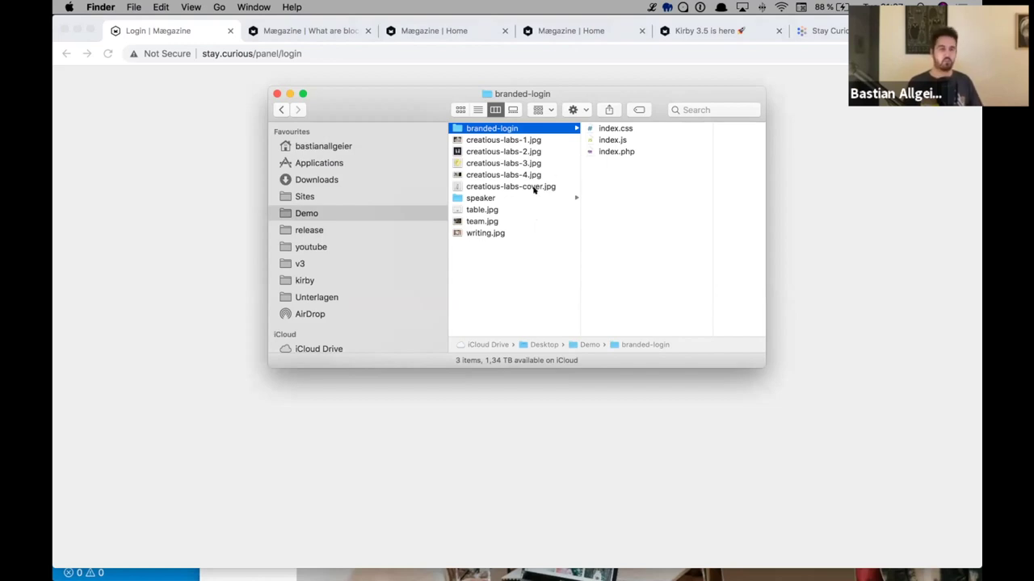
# - Quick Look branded-login's index.js to inspect its MegaCorp login template
pyautogui.click(605, 140)
pyautogui.press('space')
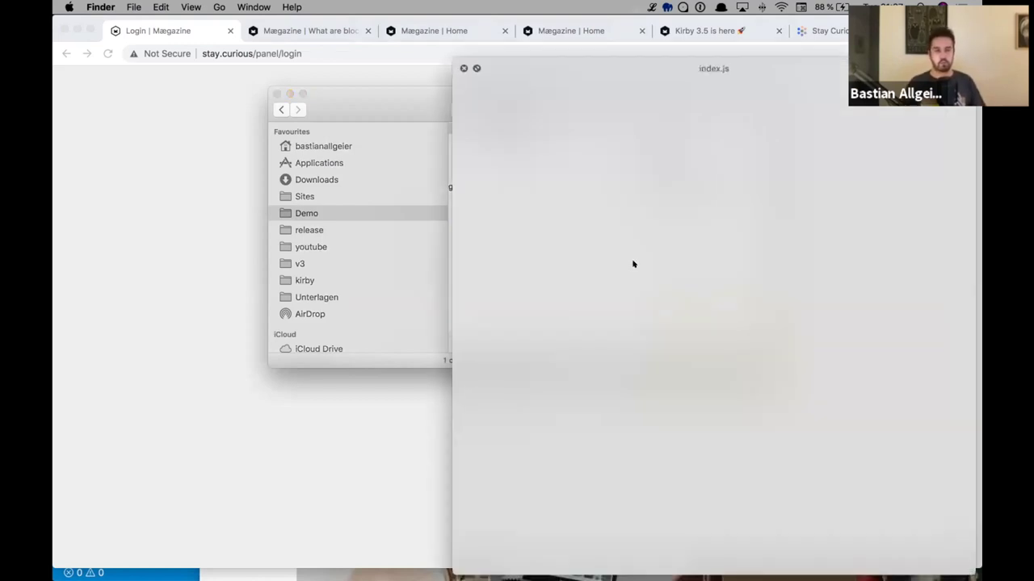
pyautogui.press('space')
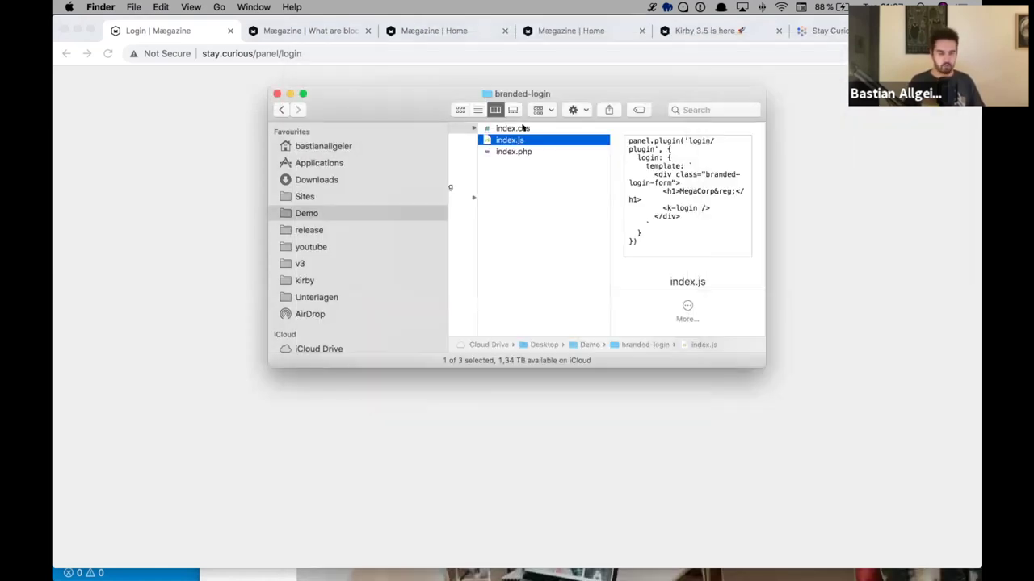
pyautogui.press('super+o')
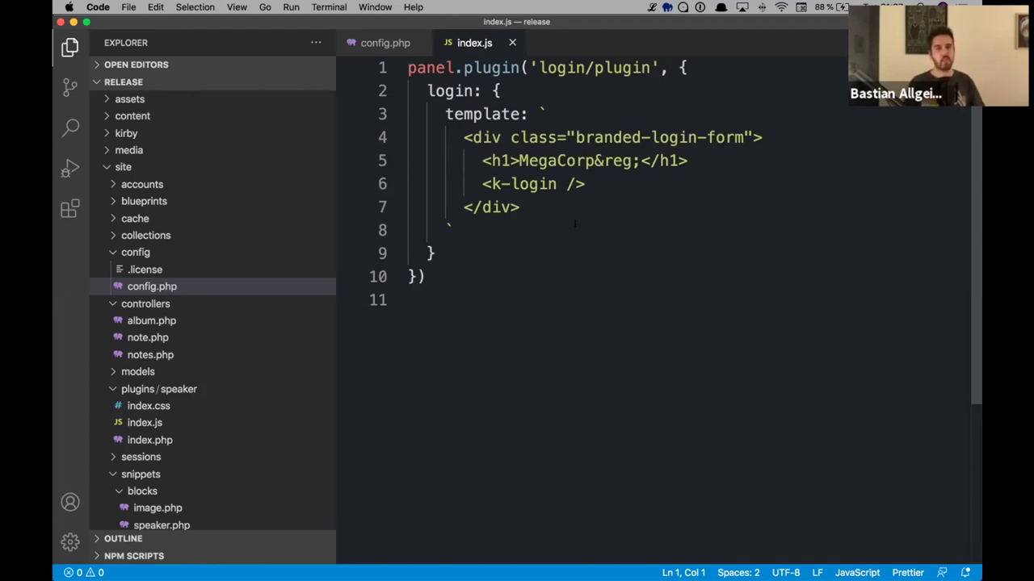
# - Close index.js in the code editor and open the release project folder in Finder
pyautogui.press('super+w')
pyautogui.press('super+Tab')
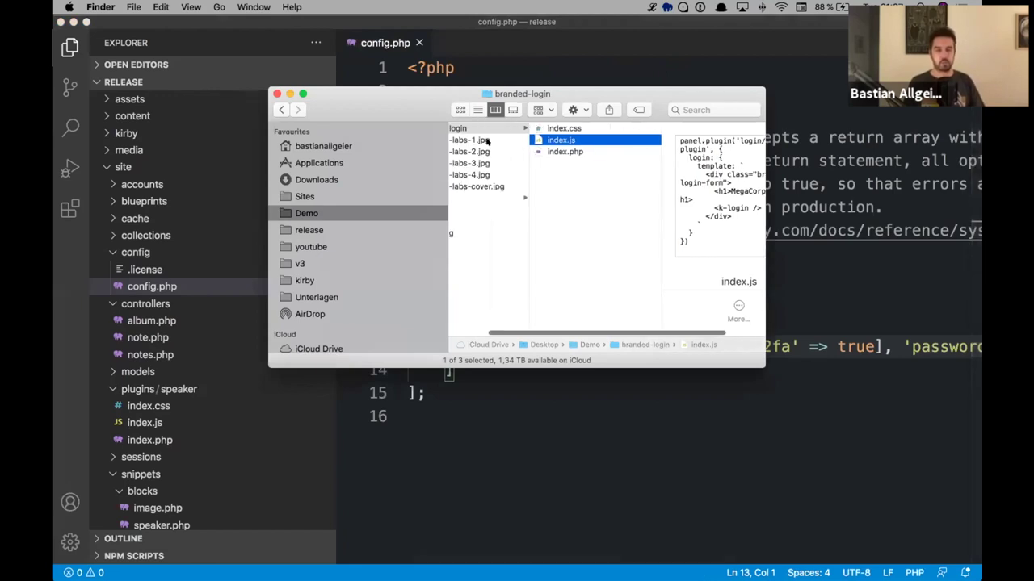
pyautogui.click(319, 230)
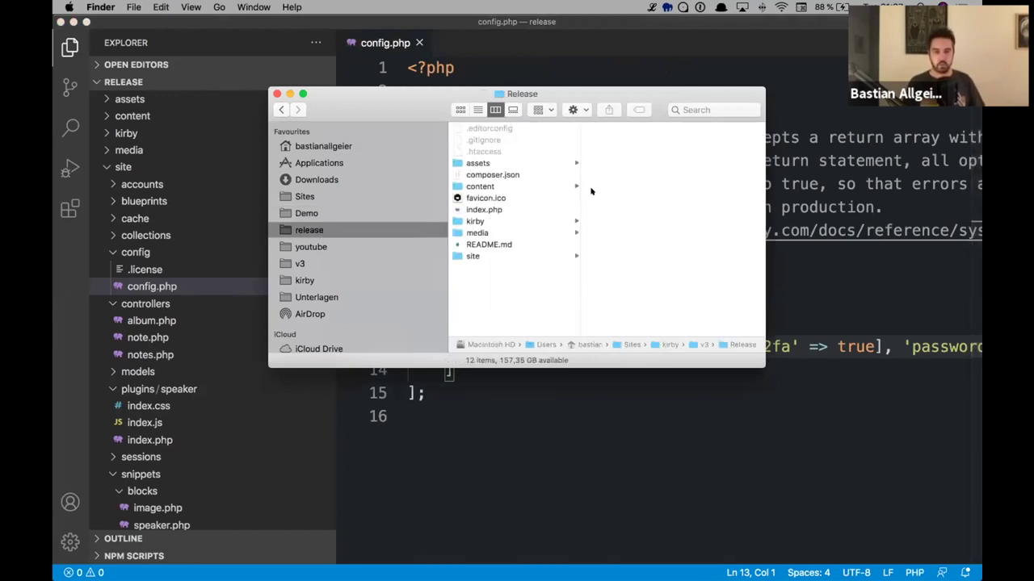
# - Go to release's site/plugins folder and paste the branded-login plugin there
pyautogui.press('s')
pyautogui.press('Up')
pyautogui.press('Up')
pyautogui.press('Up')
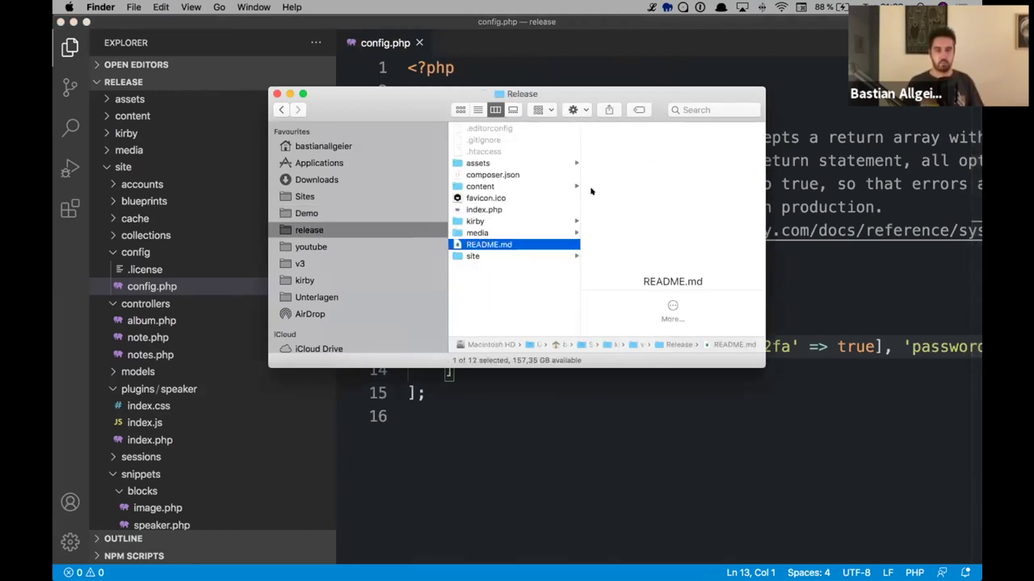
pyautogui.press('Down')
pyautogui.press('Down')
pyautogui.press('Down')
pyautogui.press('Right')
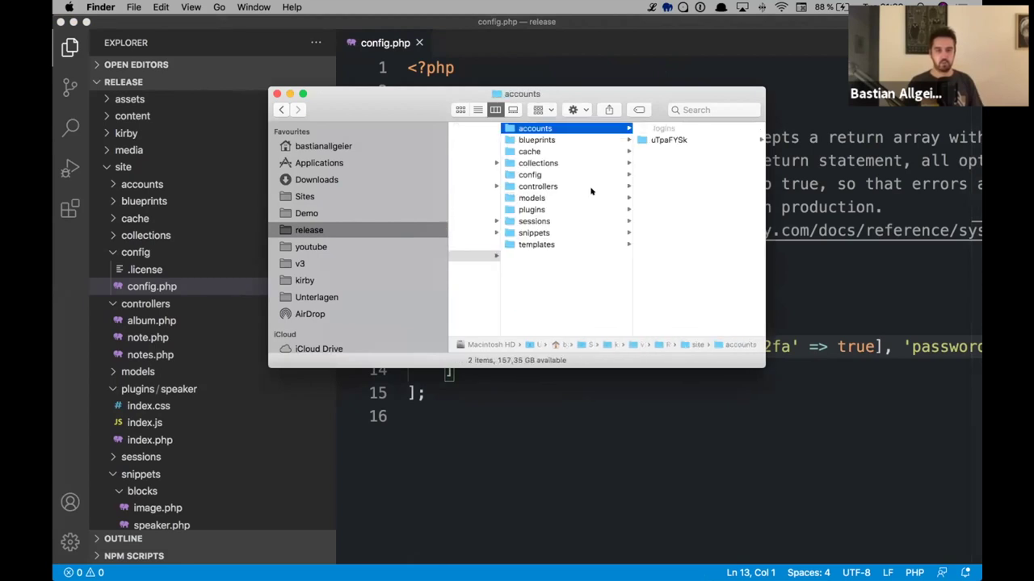
pyautogui.press('p')
pyautogui.press('super+c')
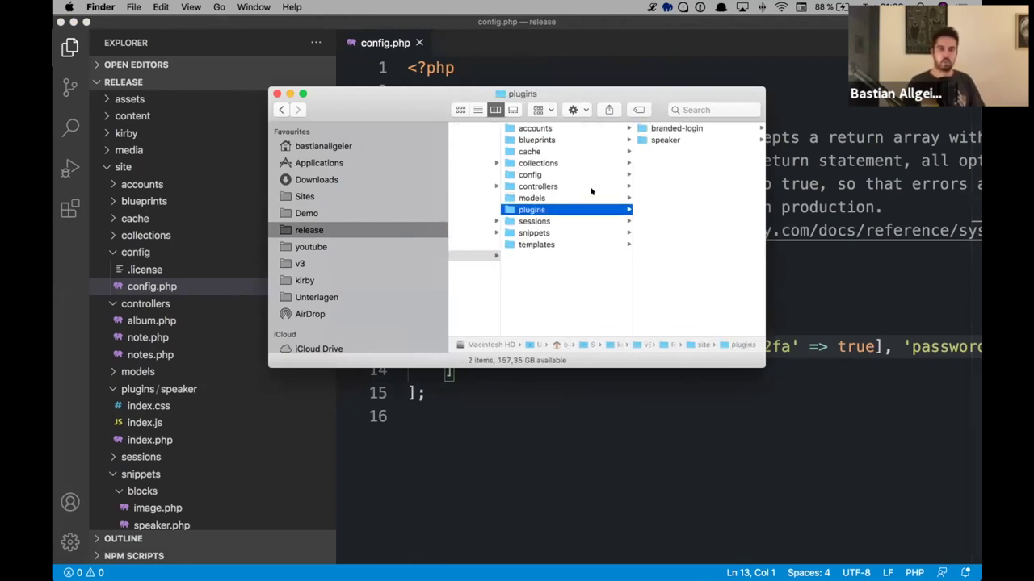
pyautogui.press('super+Tab')
pyautogui.press('super+Tab')
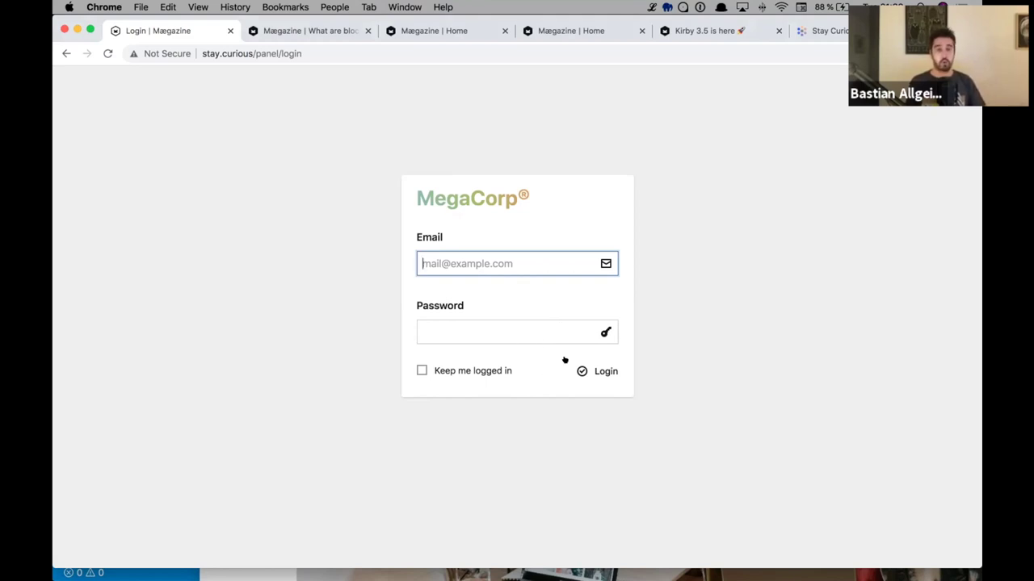
# - In config.php, delete the 2fa setting from the 'password' login method
pyautogui.press('super+Tab')
pyautogui.press('super+Tab')
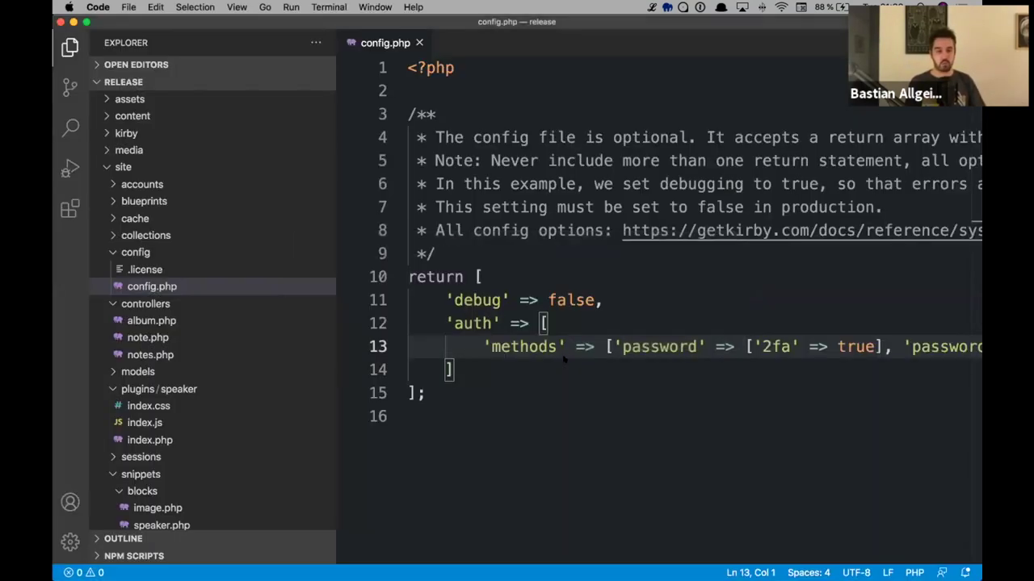
pyautogui.click(622, 347)
pyautogui.hotkey('alt', 'Right')
pyautogui.press('Right')
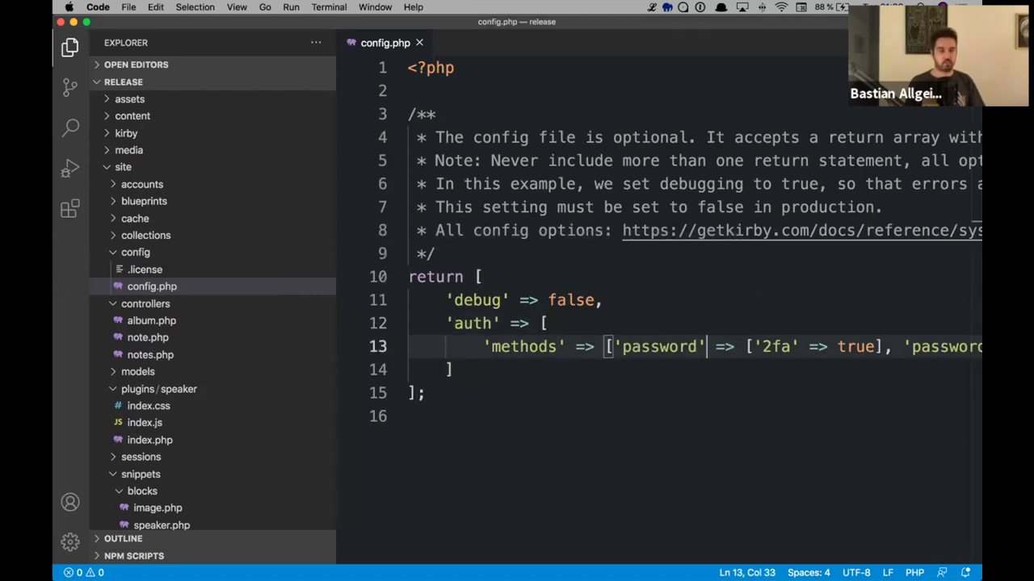
pyautogui.hotkey('shift', 'alt', 'Right')
pyautogui.hotkey('shift', 'alt', 'Right')
pyautogui.hotkey('shift', 'alt', 'Right')
pyautogui.hotkey('shift', 'alt', 'Right')
pyautogui.hotkey('shift', 'alt', 'Right')
pyautogui.press('Delete')
pyautogui.press('Delete')
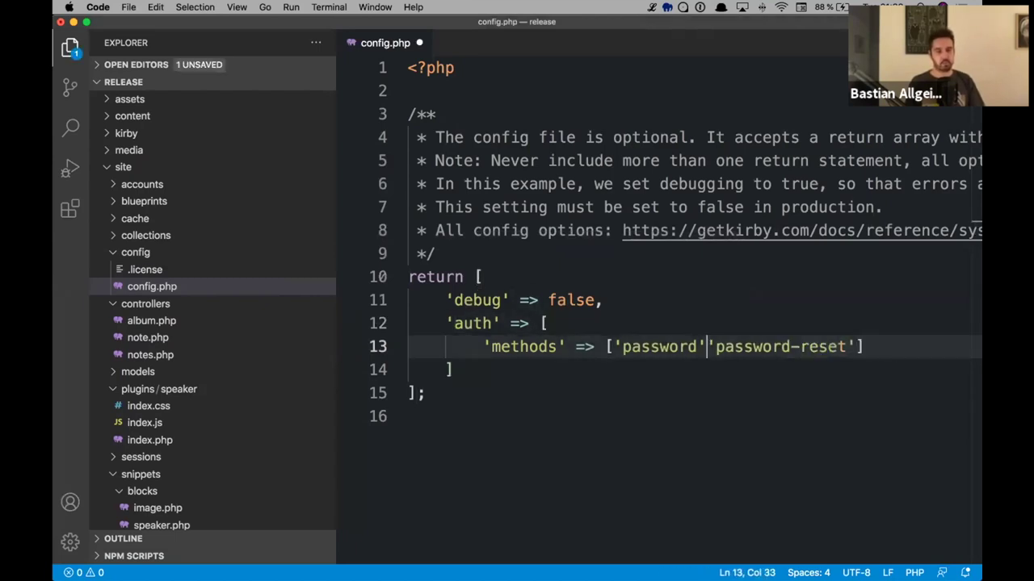
pyautogui.write(',')
# - Check the login page's 'Forgot your password?' reset form and return to the login form
pyautogui.press('super+Tab')
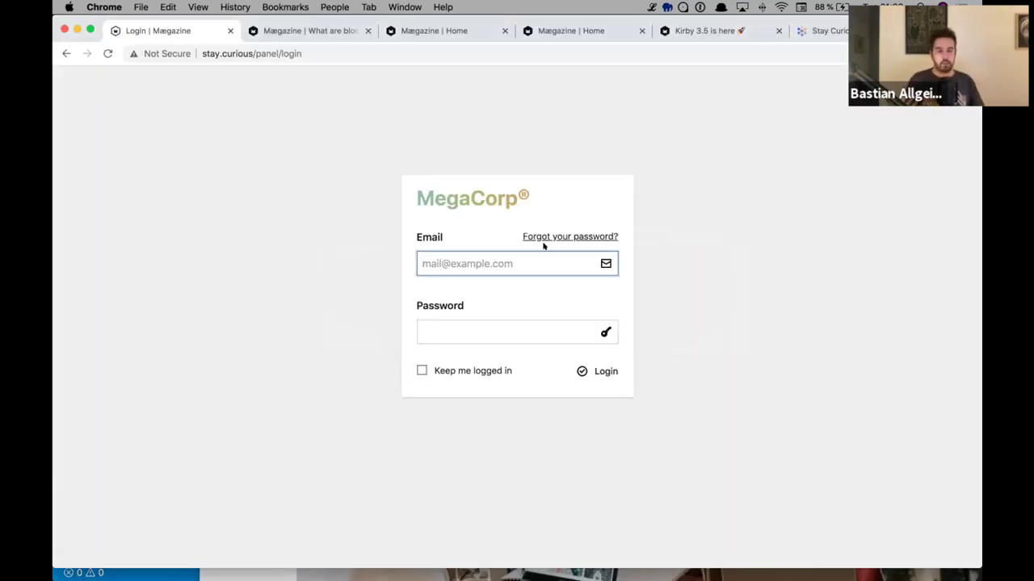
pyautogui.click(554, 237)
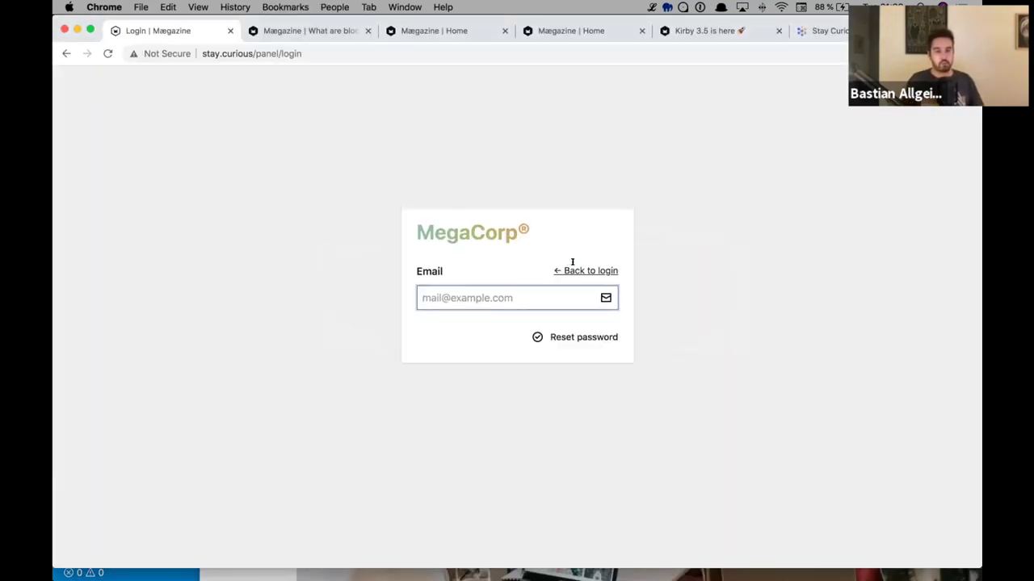
pyautogui.click(569, 267)
pyautogui.click(574, 236)
pyautogui.click(567, 270)
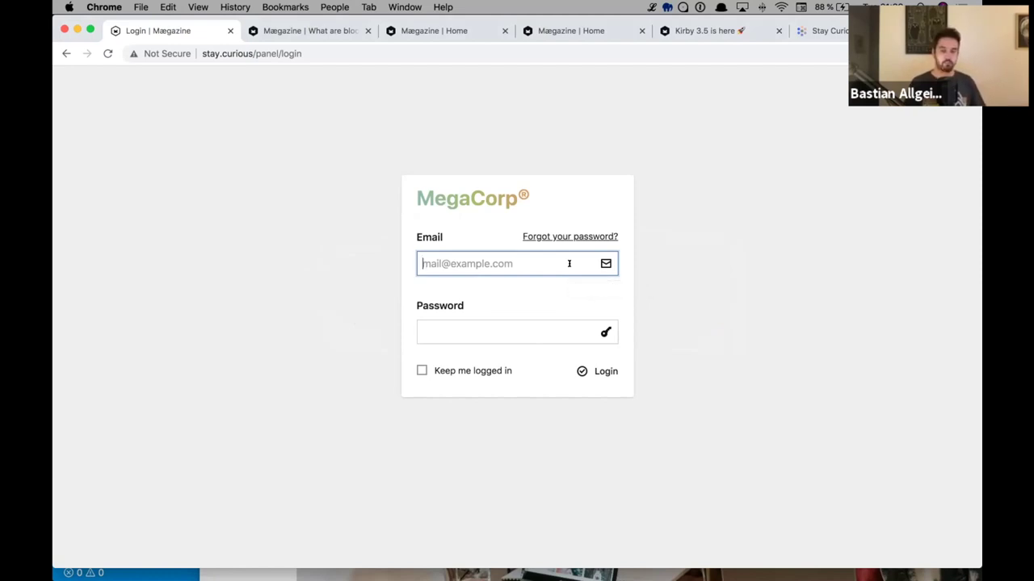
# - Log in using Chrome's saved account credentials for the email
pyautogui.write('bastian')
pyautogui.press('Down')
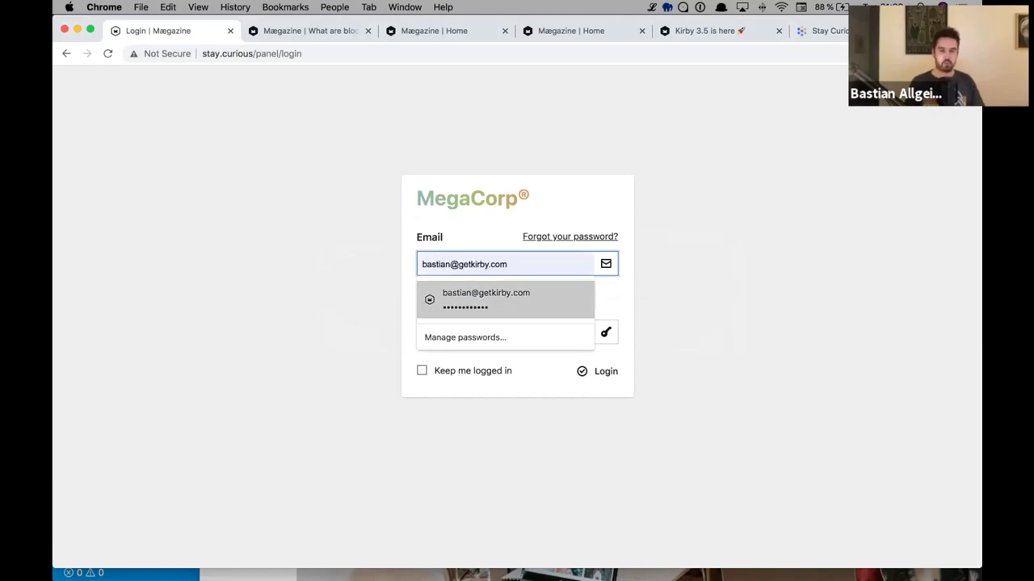
pyautogui.press('Return')
pyautogui.press('Tab')
pyautogui.press('Return')
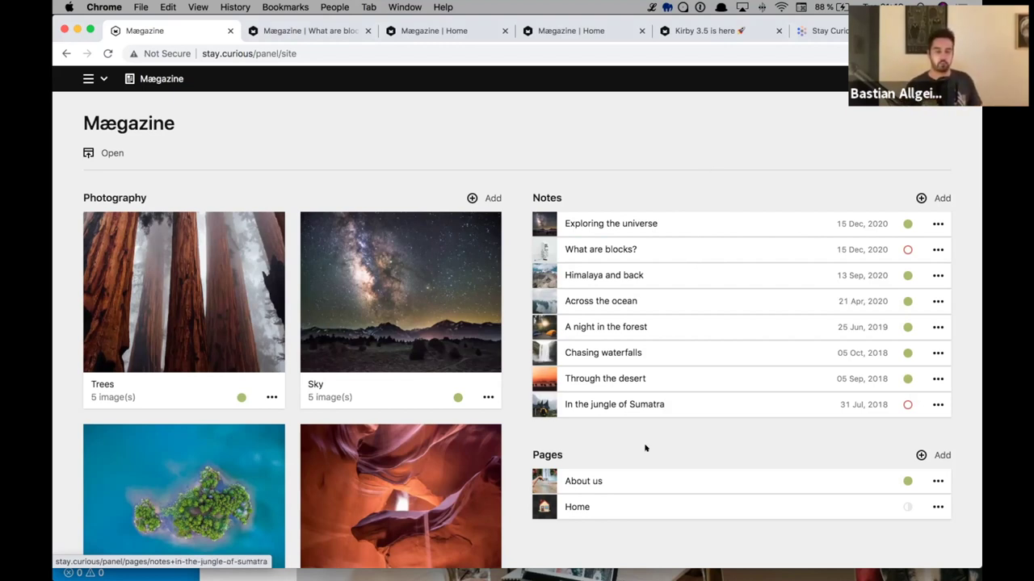
# - Open the 'Exploring the universe' note from the site overview's Notes section
pyautogui.click(631, 226)
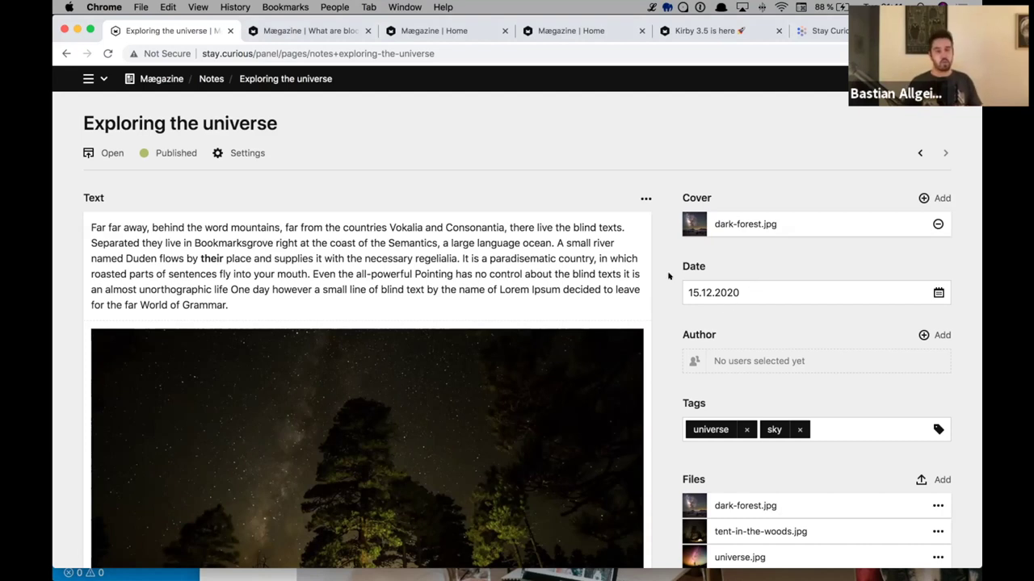
# - Clear the note's Date field and pick 15 December from the calendar
pyautogui.click(705, 291)
pyautogui.press('super+a')
pyautogui.write('2020-12-12')
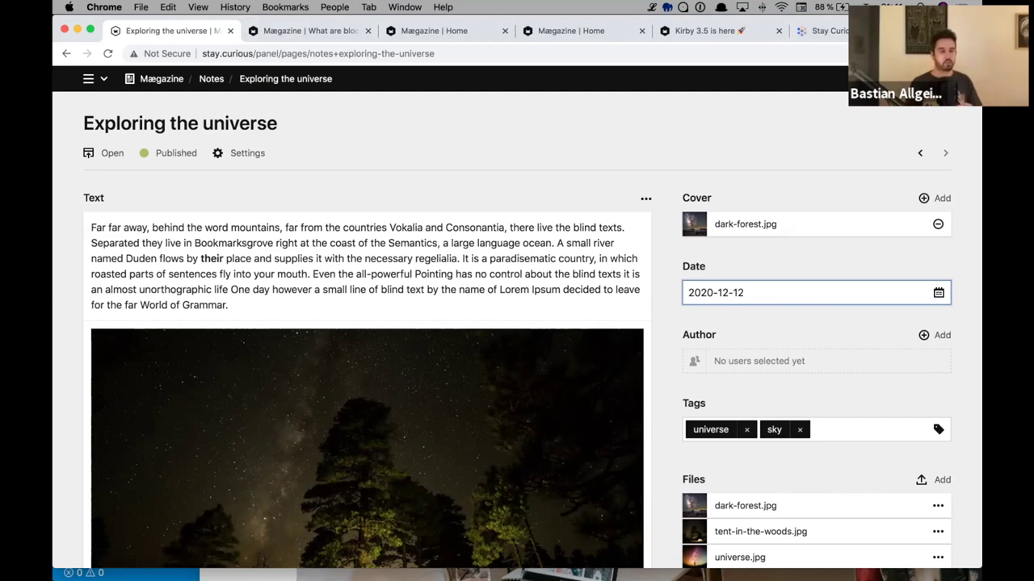
pyautogui.press('super+a')
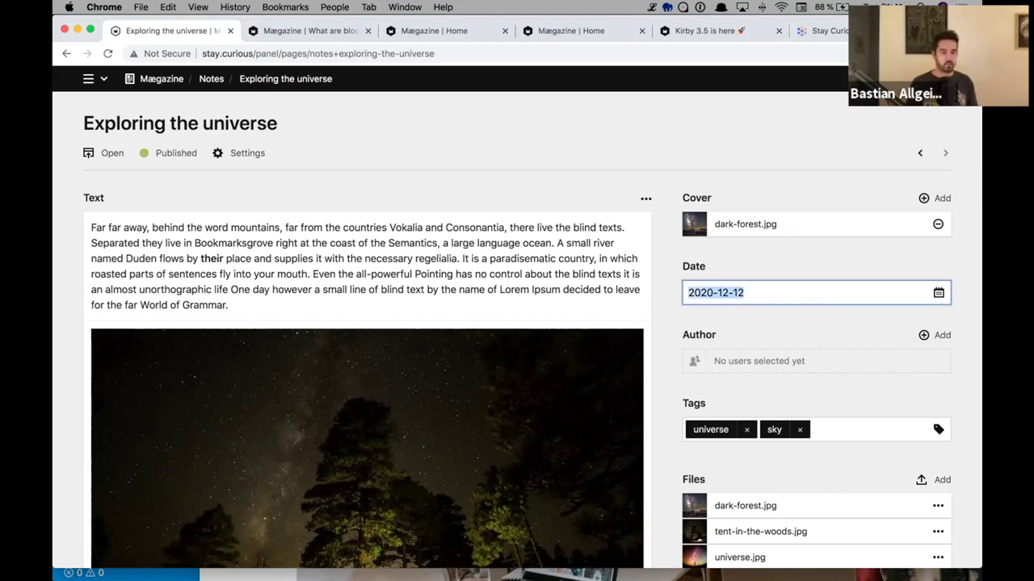
pyautogui.press('BackSpace')
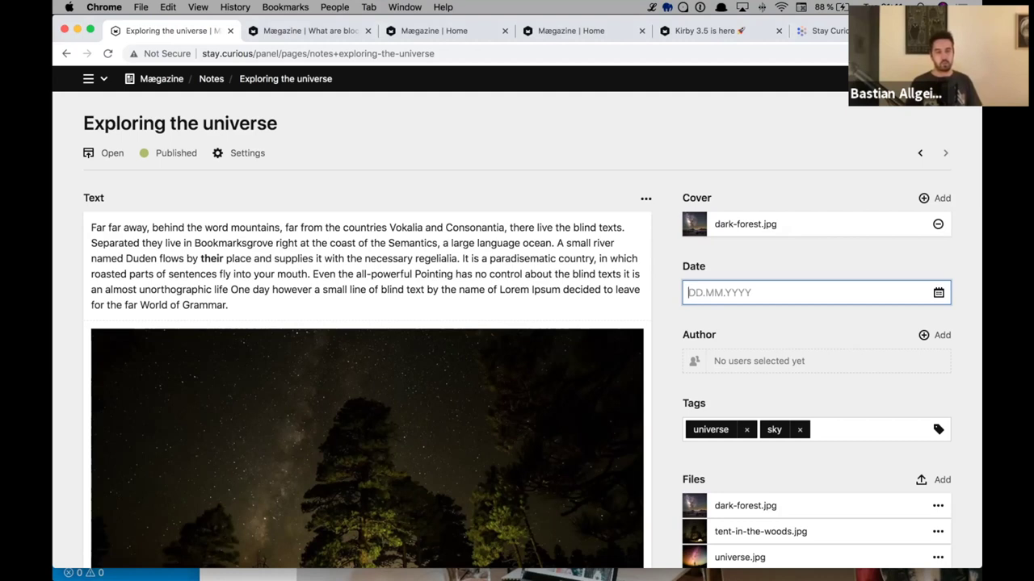
pyautogui.click(937, 291)
pyautogui.click(823, 405)
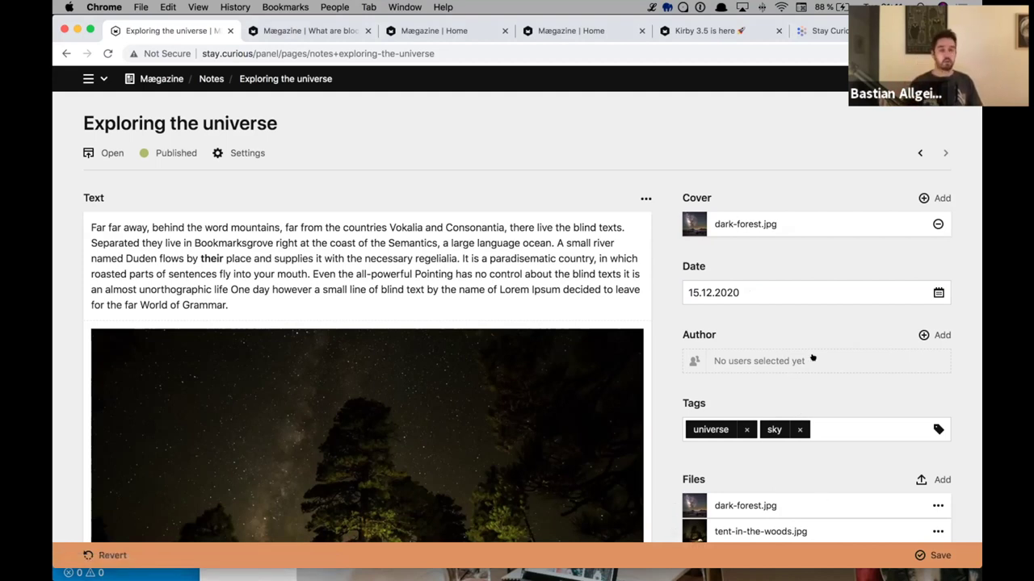
# - Retype the date as 12.12.2020 and close the calendar popup
pyautogui.click(830, 287)
pyautogui.doubleClick(830, 287)
pyautogui.press('BackSpace')
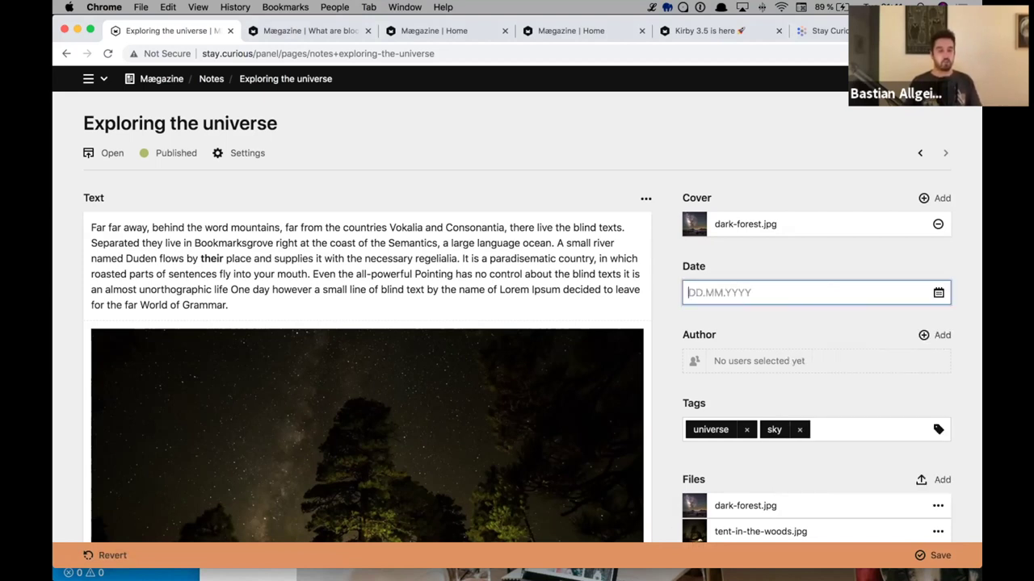
pyautogui.write('12.212')
pyautogui.press('BackSpace')
pyautogui.press('BackSpace')
pyautogui.press('BackSpace')
pyautogui.write('12')
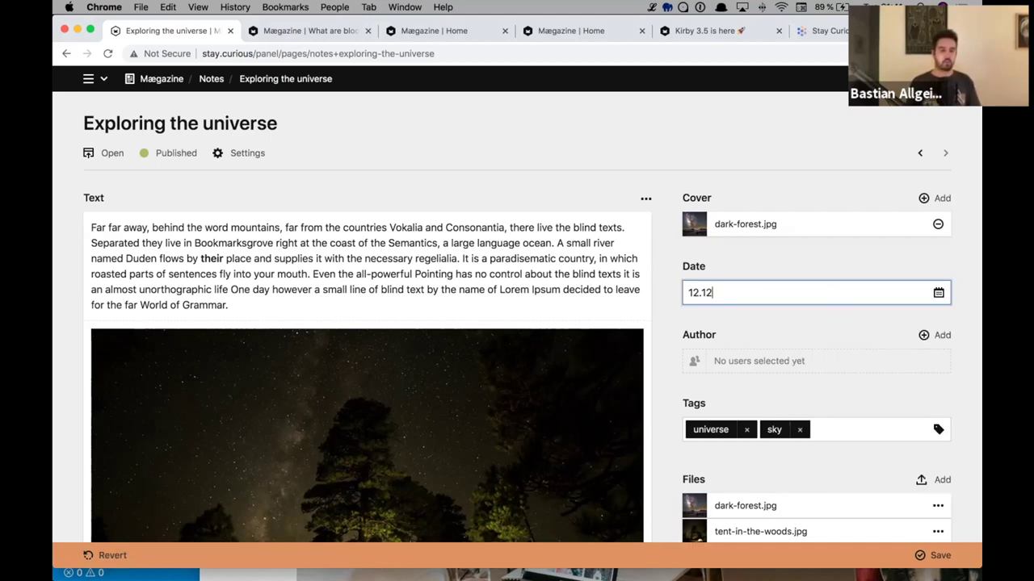
pyautogui.press('Tab')
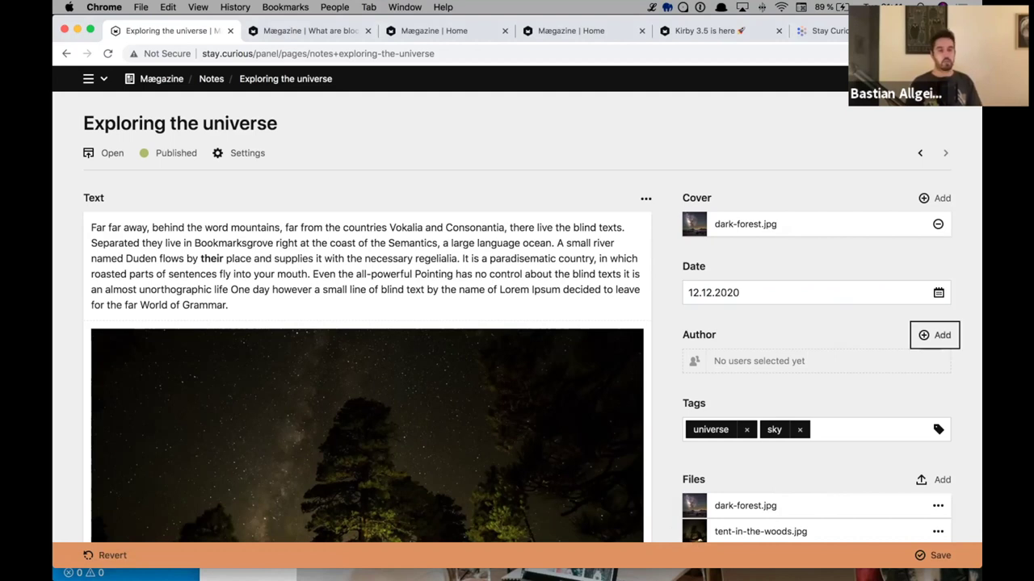
pyautogui.click(831, 289)
pyautogui.press('Escape')
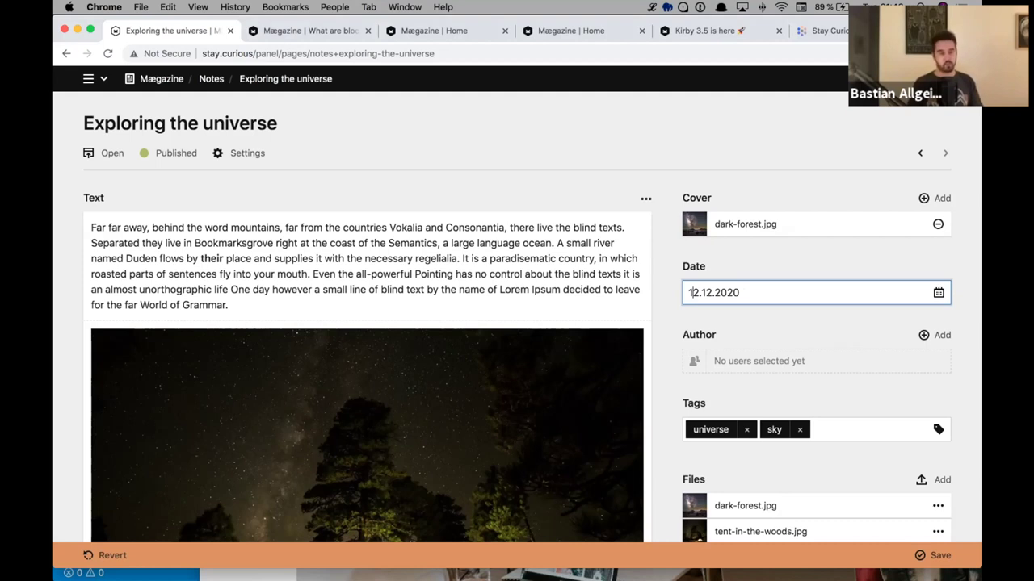
# - Adjust the date with arrow keys and the calendar to 16.07.2018, then close the picker
pyautogui.press('Up')
pyautogui.press('Up')
pyautogui.write('17.08')
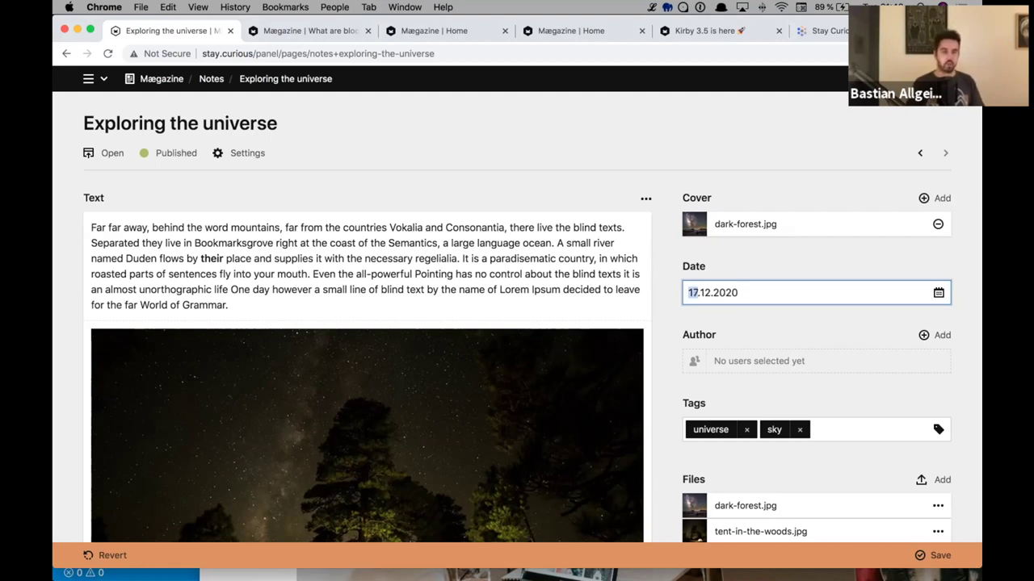
pyautogui.write('07.2025')
pyautogui.press('Down')
pyautogui.press('Down')
pyautogui.press('Down')
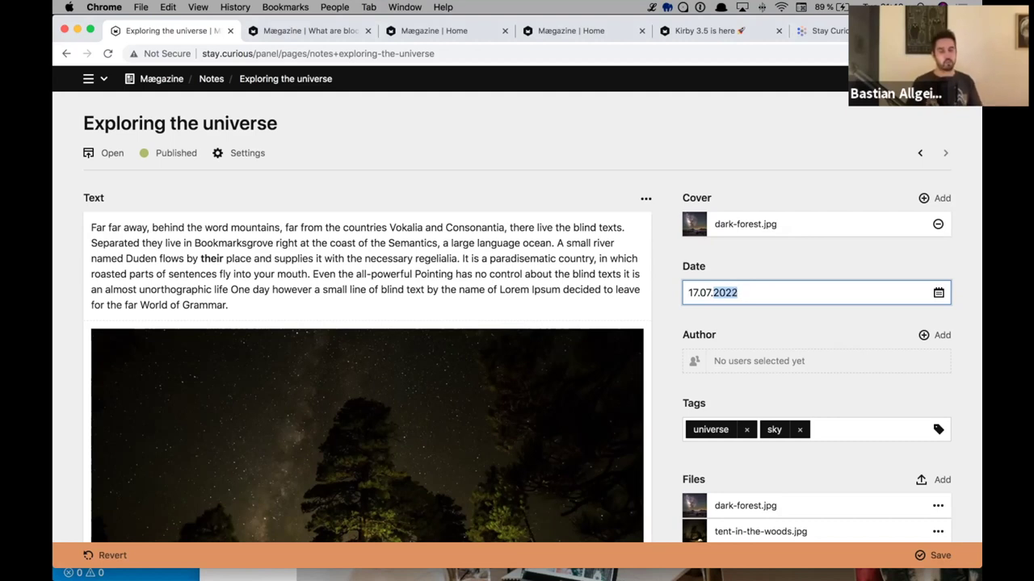
pyautogui.hotkey('shift', 'Tab')
pyautogui.press('Tab')
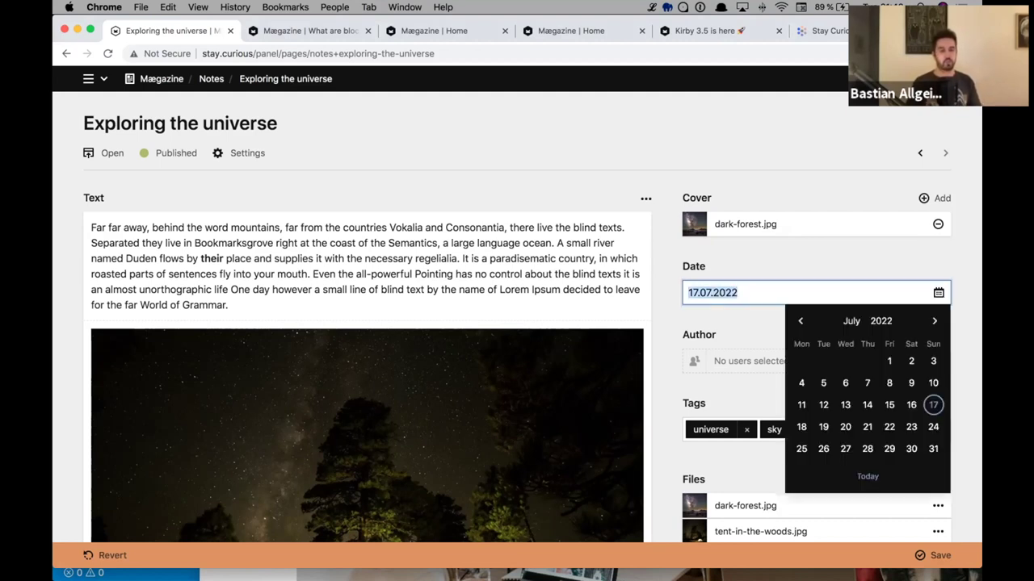
pyautogui.press('Down')
pyautogui.press('Right')
pyautogui.press('Right')
pyautogui.press('Down')
pyautogui.press('Down')
pyautogui.press('Down')
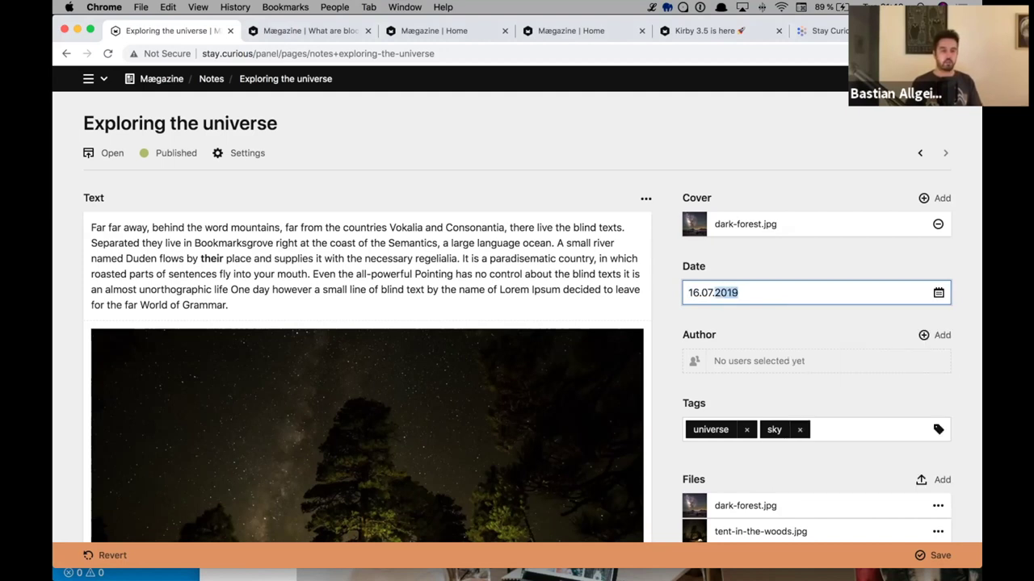
pyautogui.press('Up')
pyautogui.press('Down')
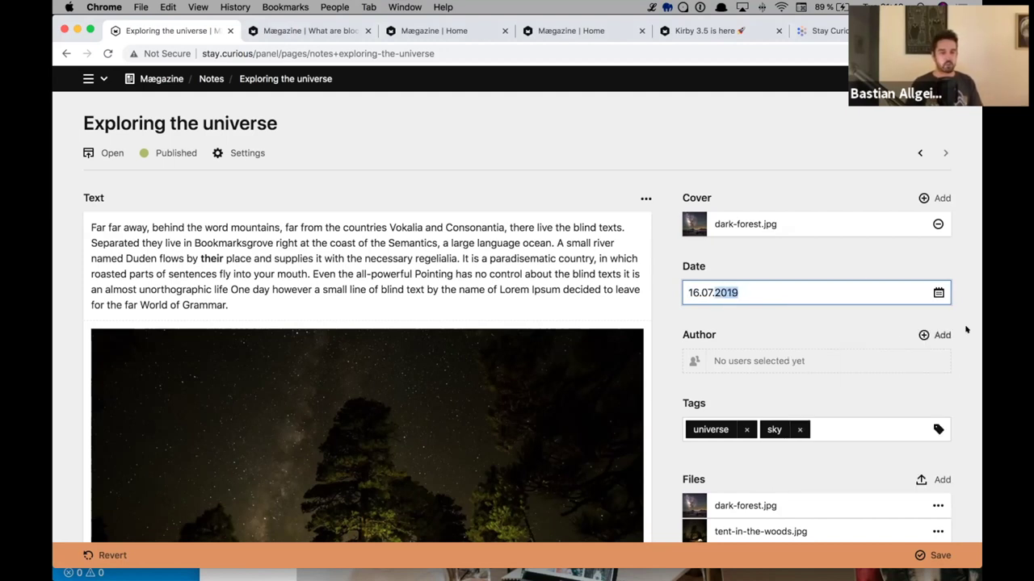
pyautogui.click(938, 292)
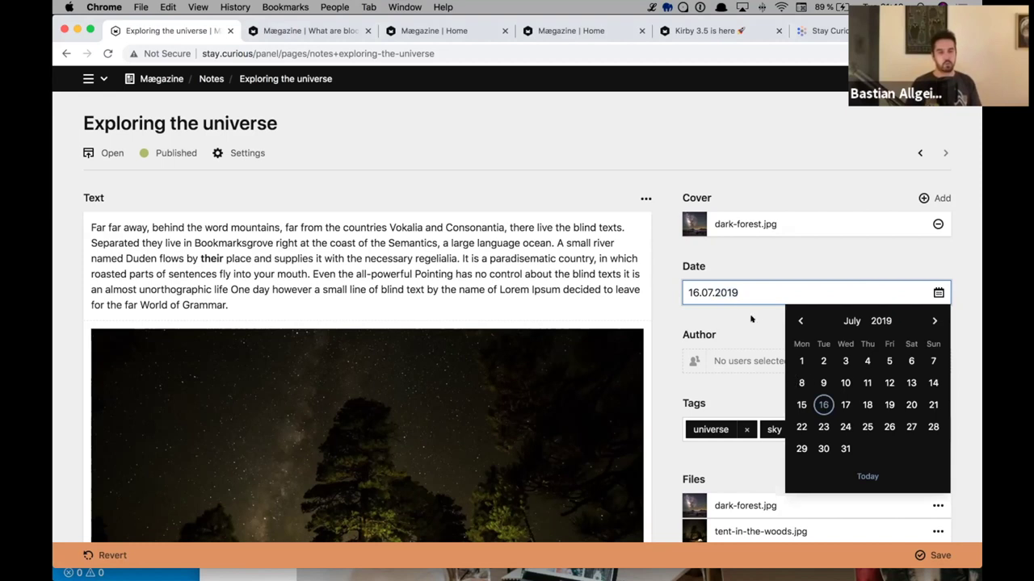
pyautogui.press('Up')
pyautogui.press('Up')
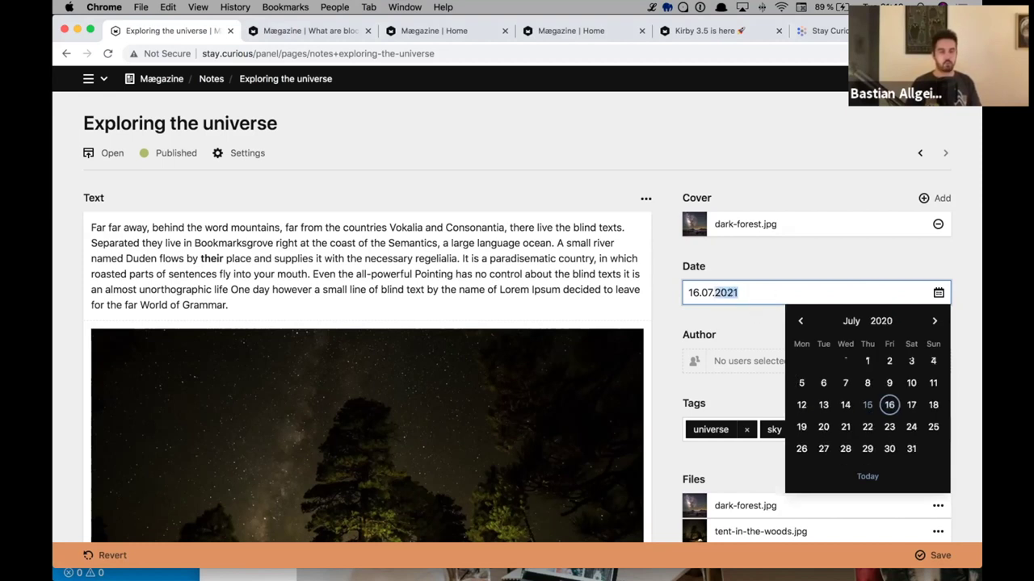
pyautogui.press('Down')
pyautogui.press('Down')
pyautogui.press('Down')
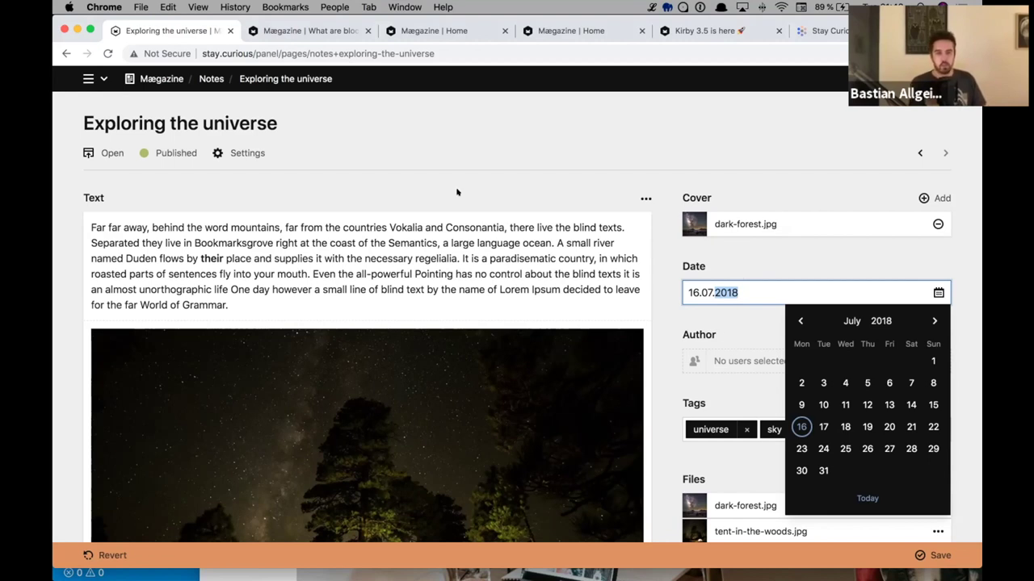
pyautogui.click(592, 286)
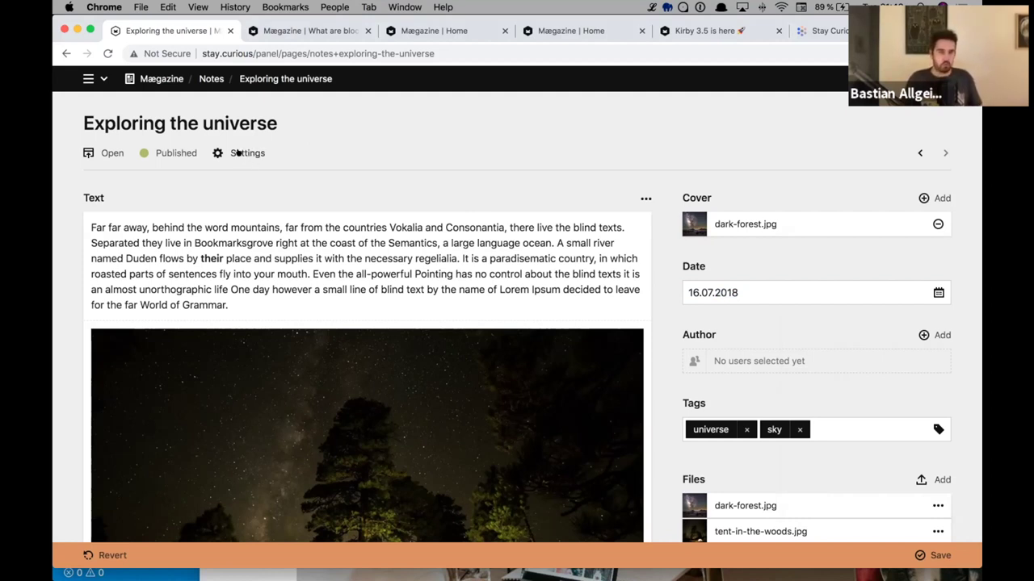
pyautogui.click(238, 154)
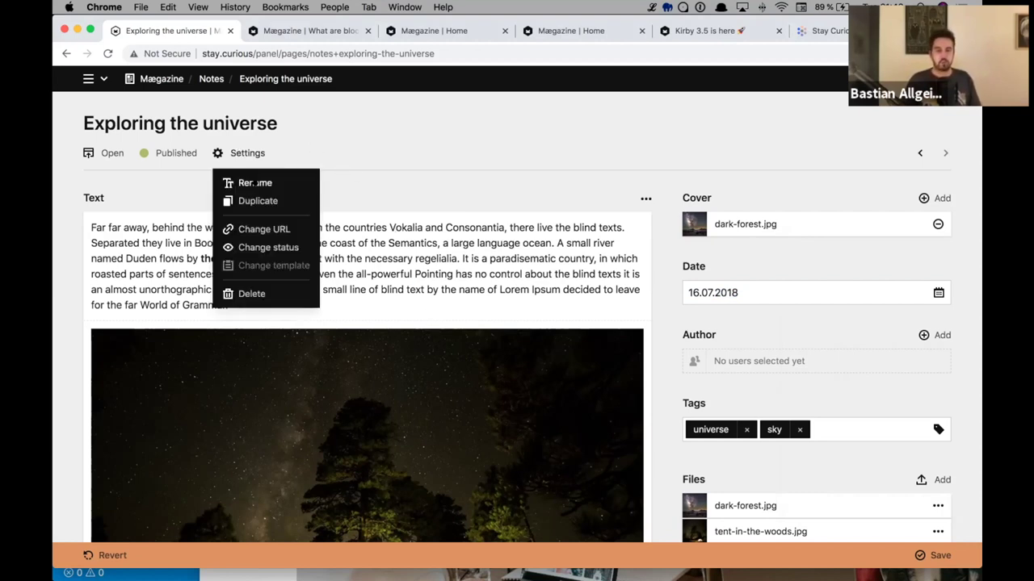
pyautogui.click(307, 150)
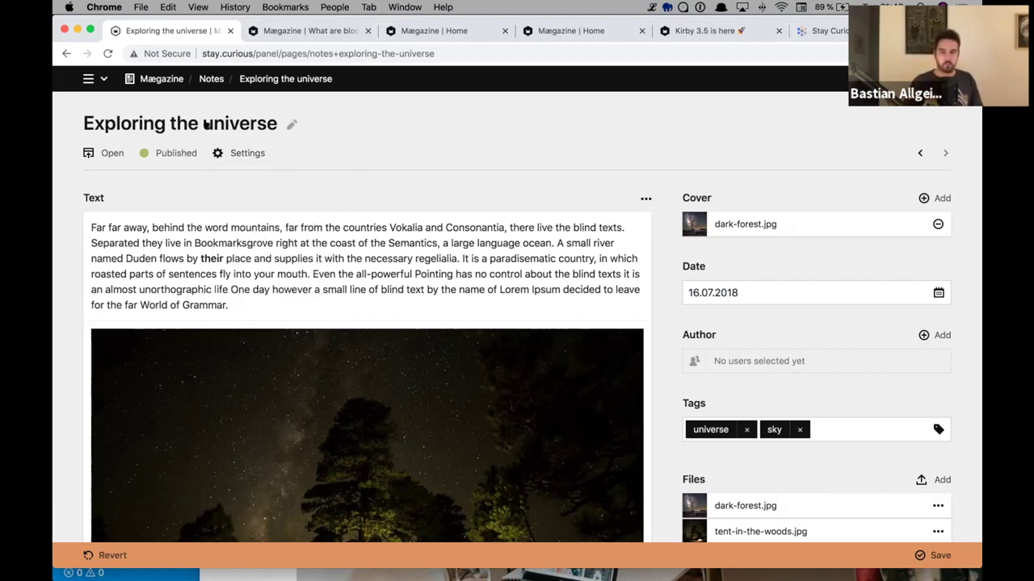
pyautogui.click(207, 126)
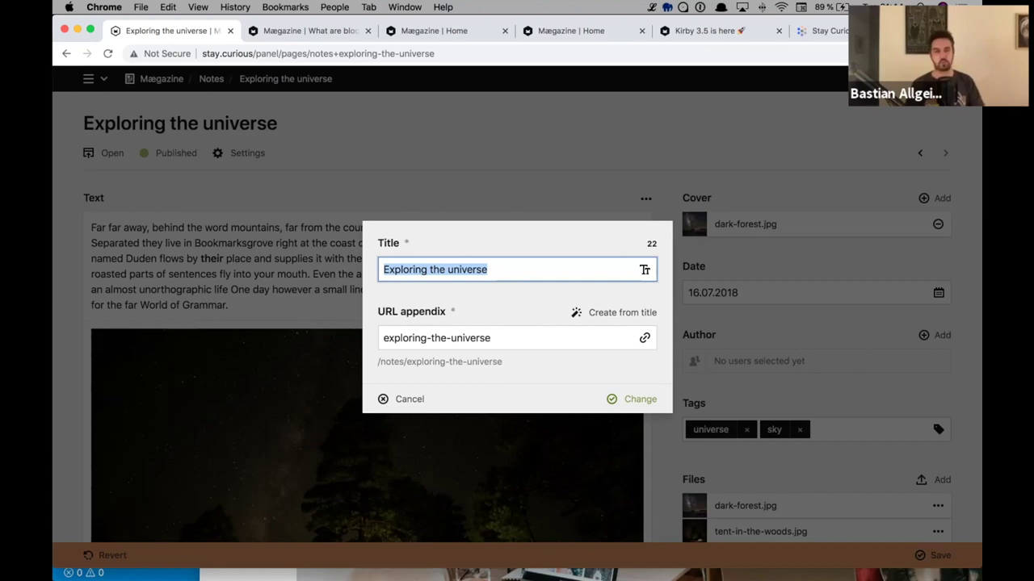
pyautogui.click(532, 156)
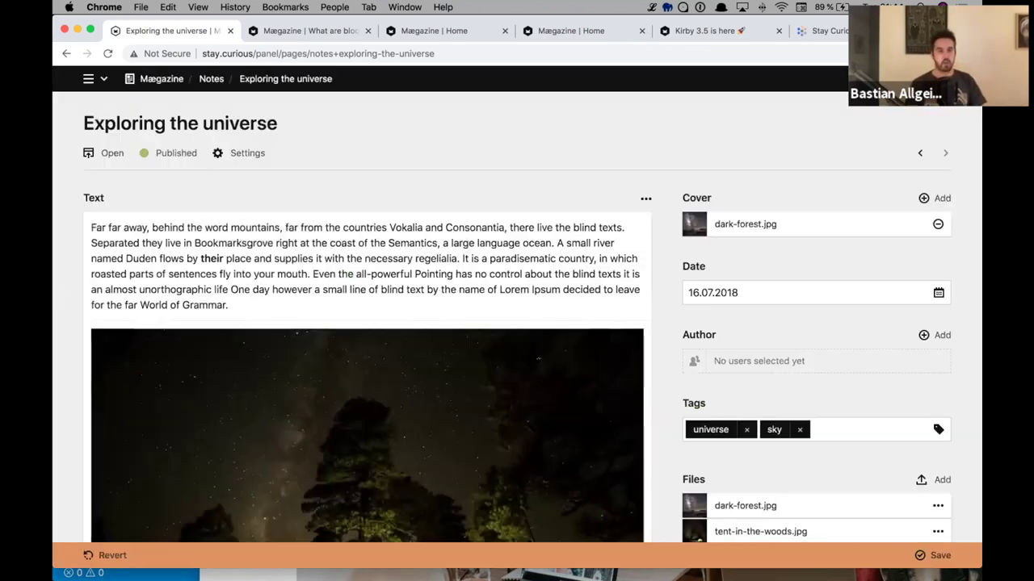
# - Return to the Notes overview via the breadcrumb and scroll through its lists
pyautogui.click(211, 78)
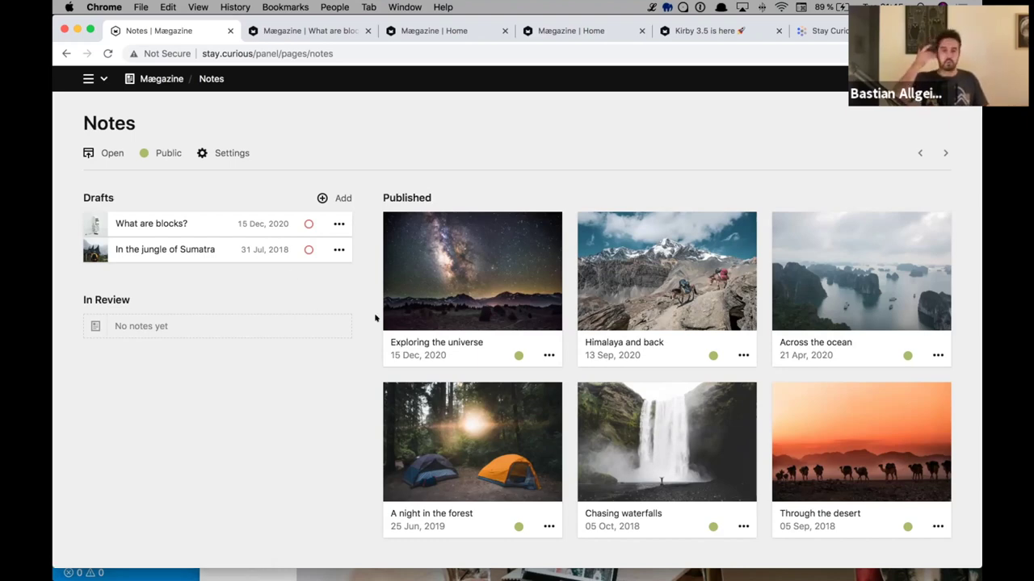
pyautogui.scroll(-2, 472, 271)
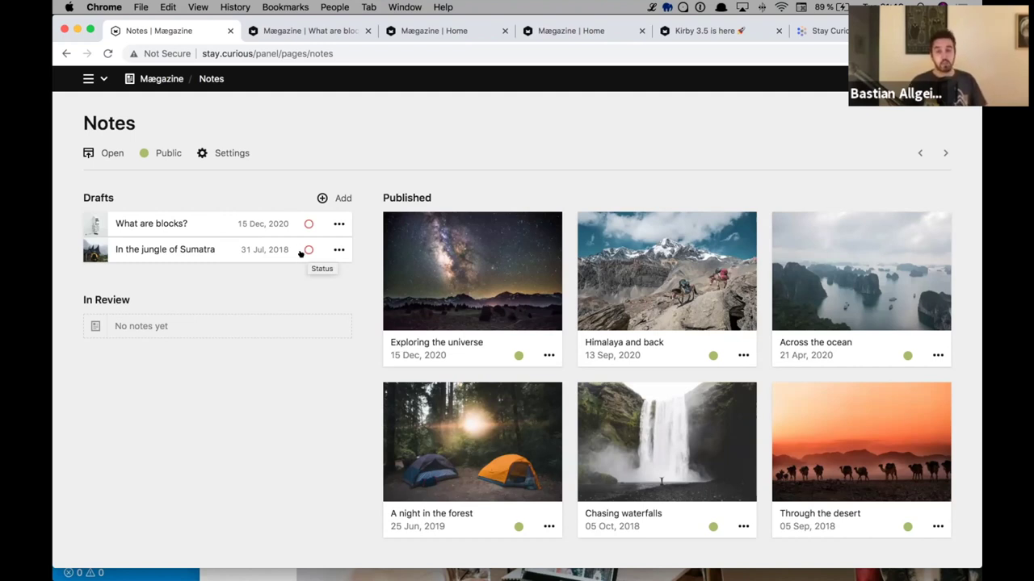
# - Open the status dialog for the Sumatra draft and select In Review
pyautogui.click(308, 249)
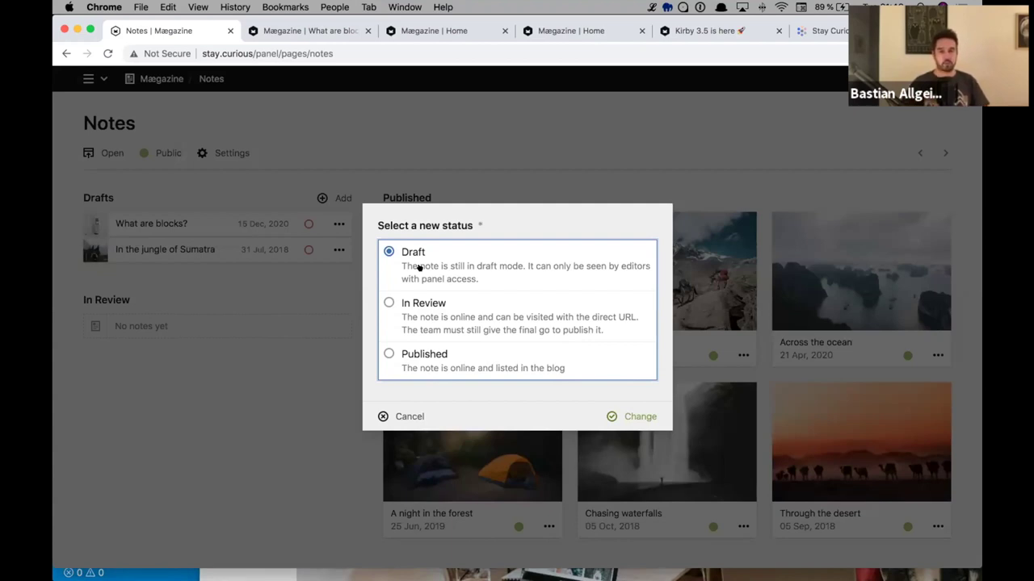
pyautogui.click(418, 317)
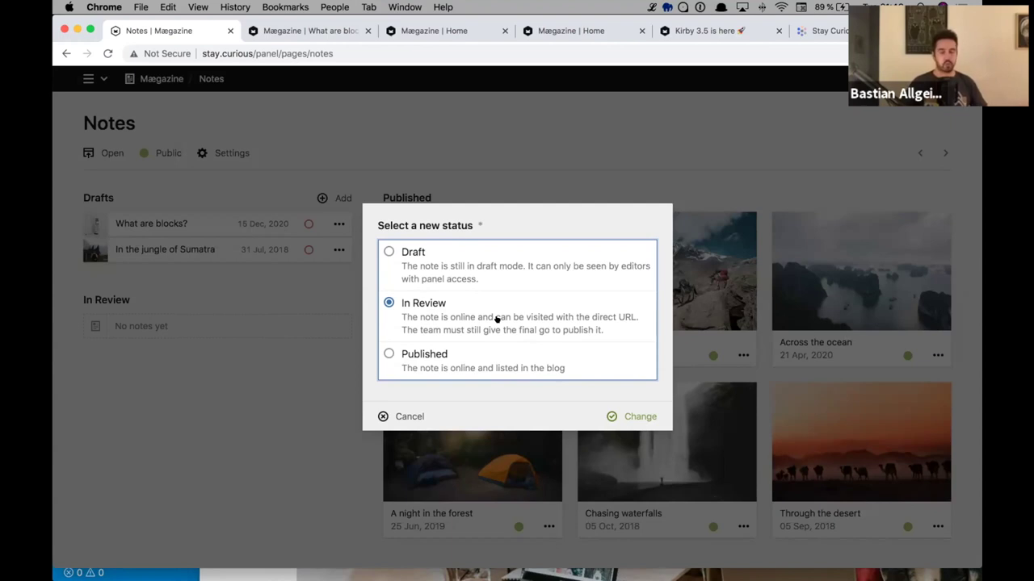
pyautogui.click(422, 352)
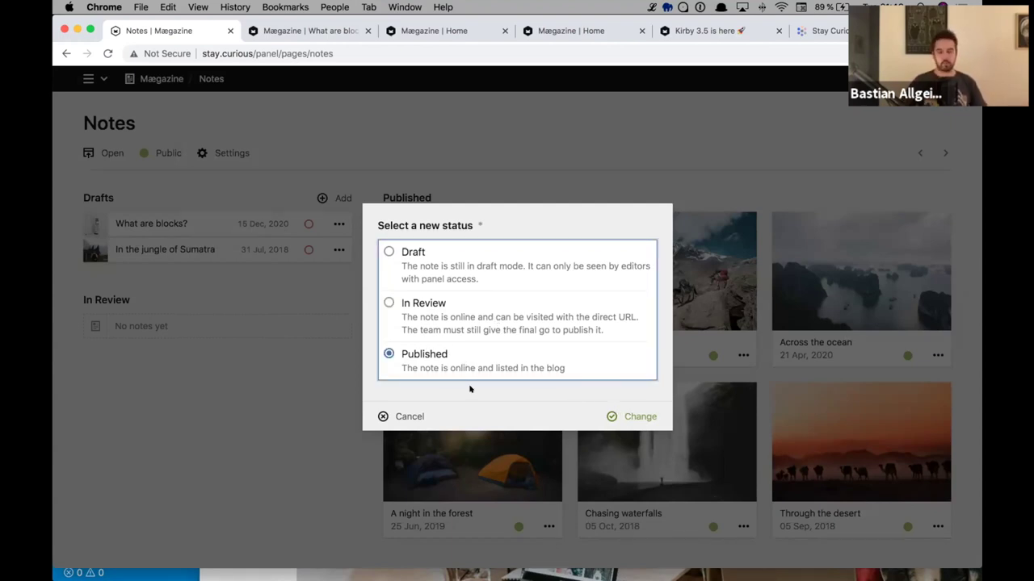
pyautogui.click(408, 302)
# - Confirm the change so In the jungle of Sumatra moves to In Review
pyautogui.click(638, 415)
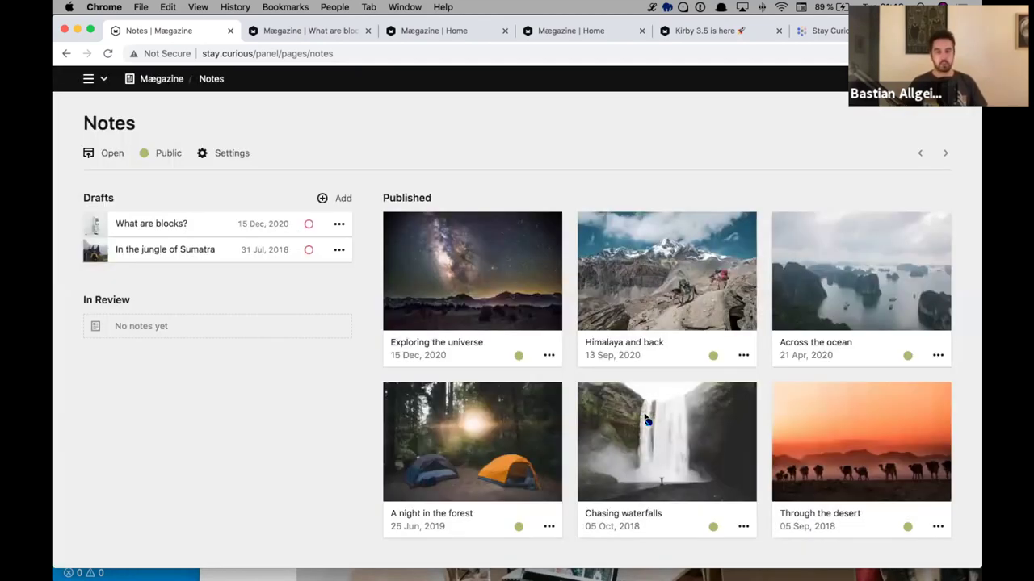
pyautogui.scroll(-2, 337, 270)
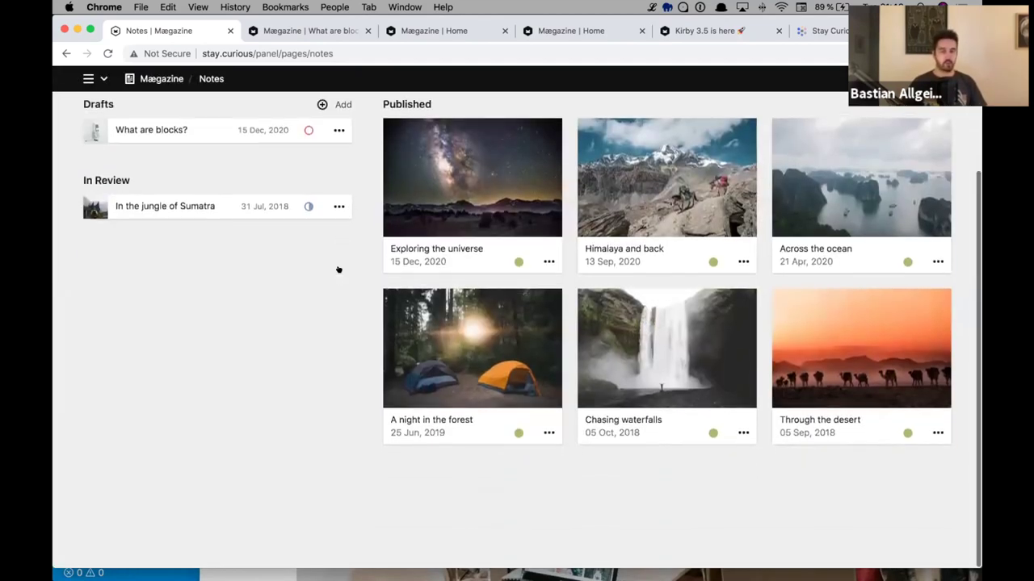
pyautogui.scroll(2, 336, 273)
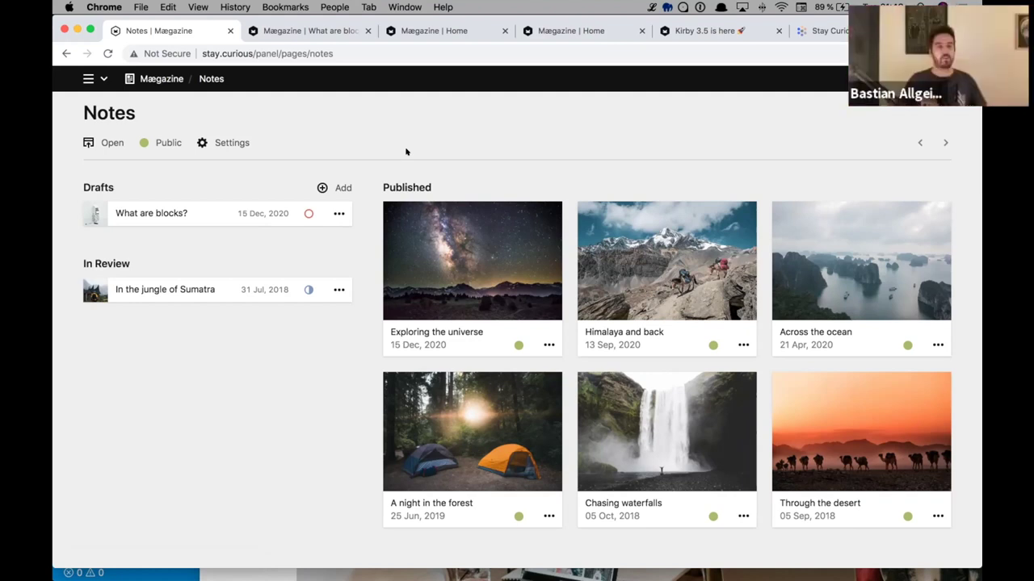
# - Search pages for 'notes/' and check the Pages/Files/Users type dropdown
pyautogui.press('super+shift+f')
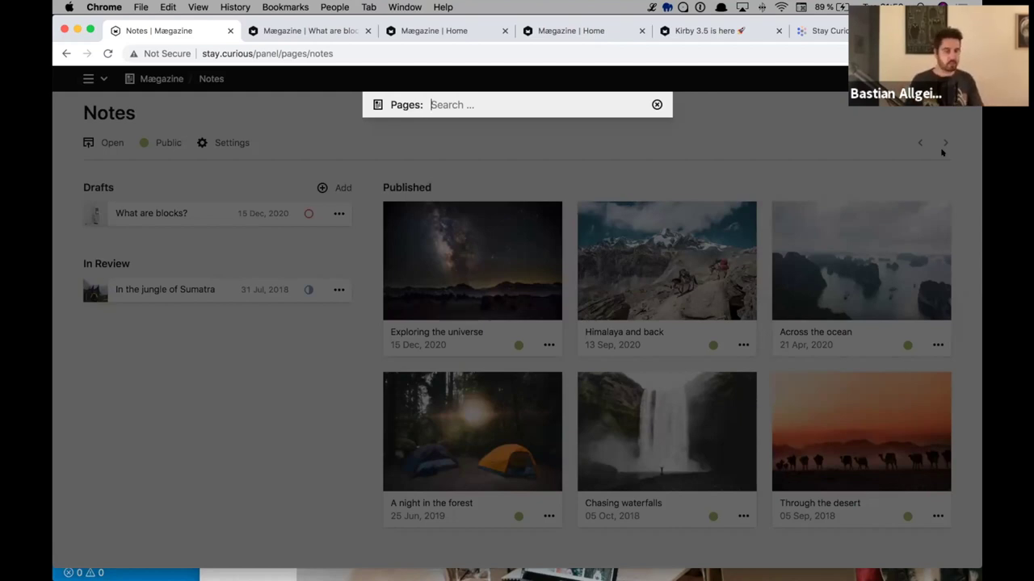
pyautogui.write('blo')
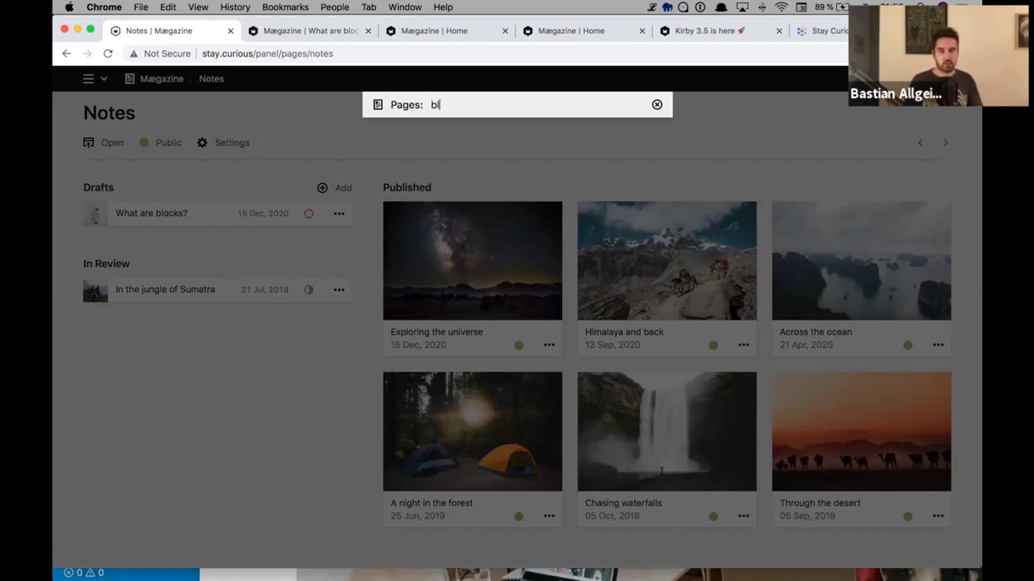
pyautogui.press('BackSpace')
pyautogui.press('BackSpace')
pyautogui.press('BackSpace')
pyautogui.write('notes(')
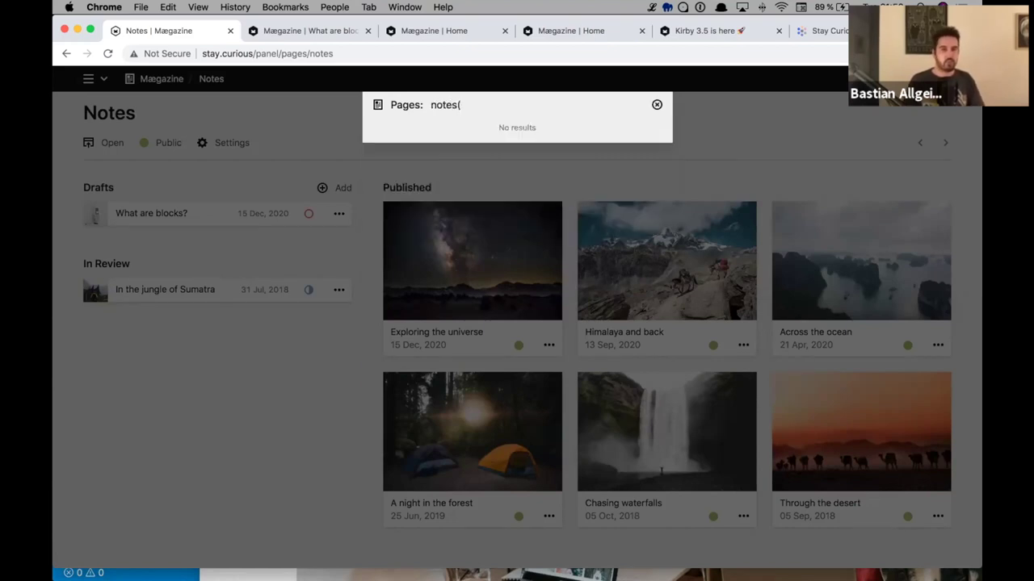
pyautogui.press('BackSpace')
pyautogui.write('/')
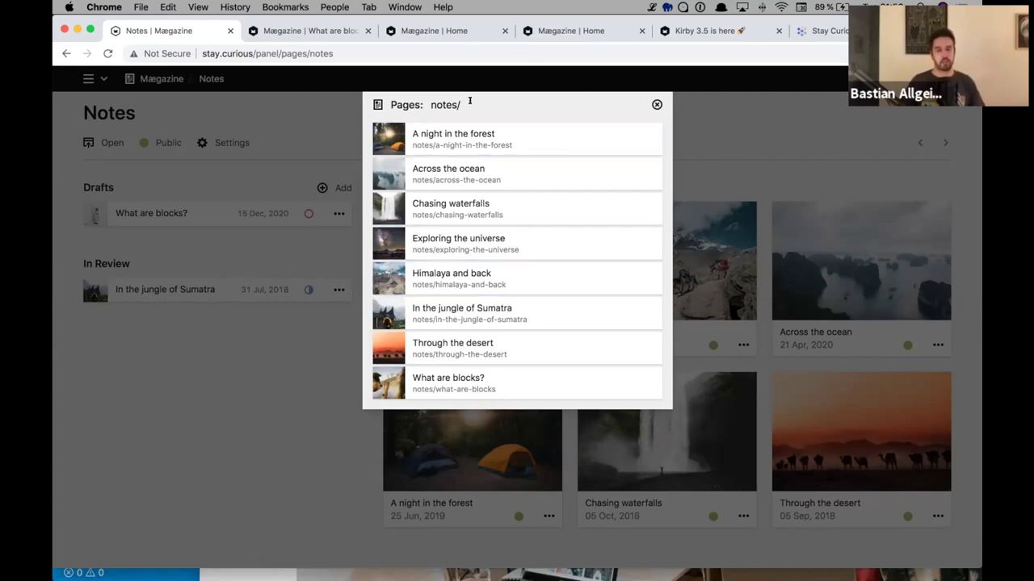
pyautogui.click(401, 104)
pyautogui.click(465, 98)
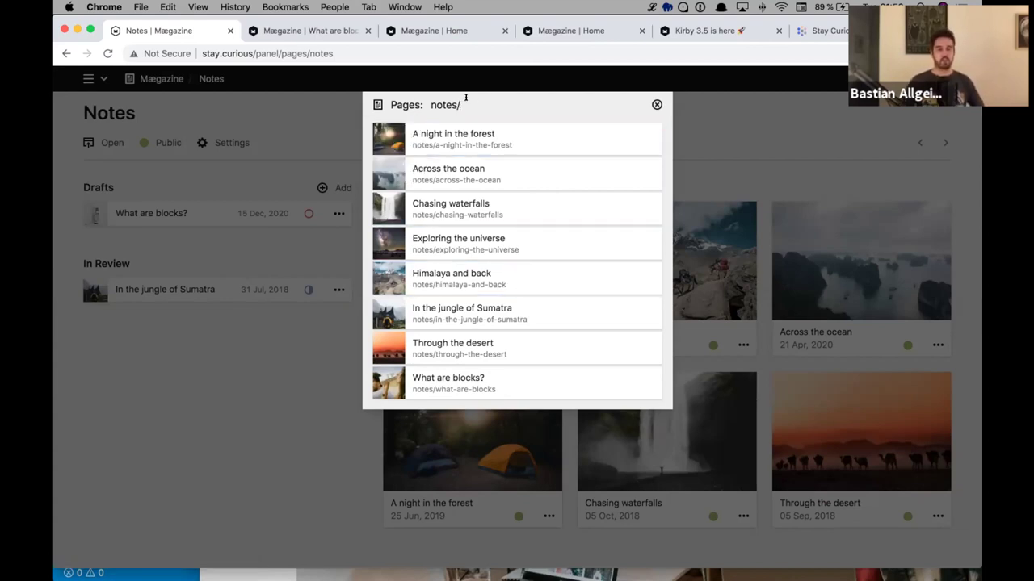